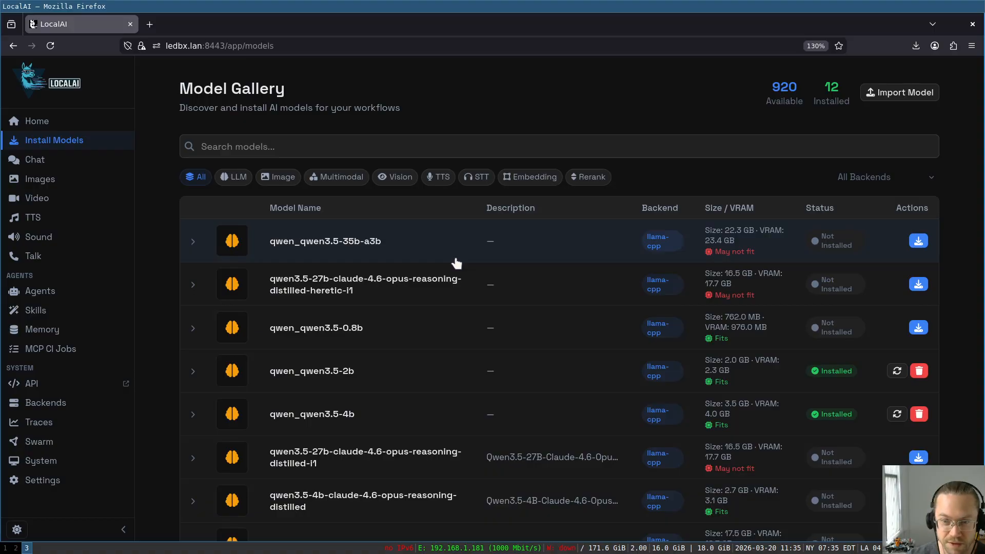
Expand the details of the qwen_qwen3.5-35b-a3b model and show its list of files.
left_click(439, 237)
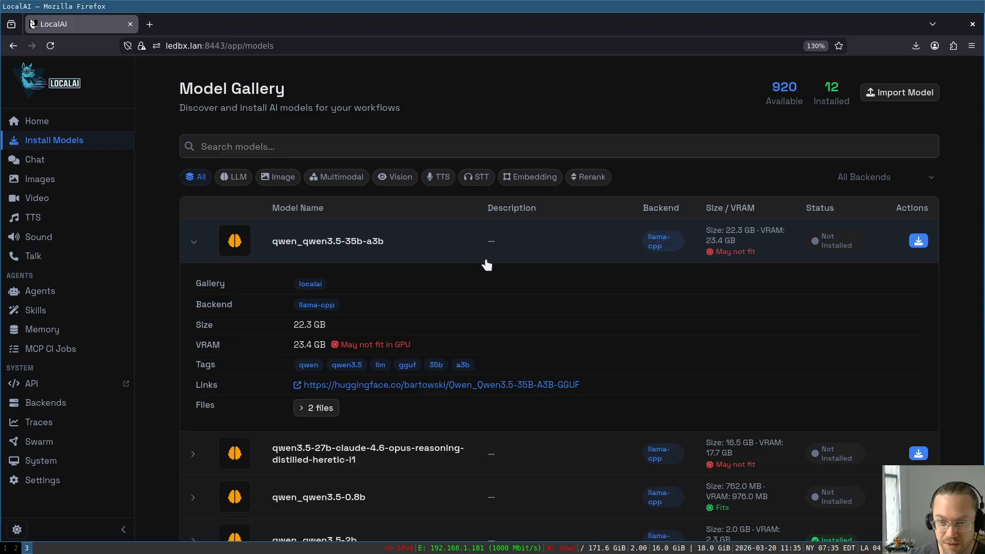
left_click(312, 408)
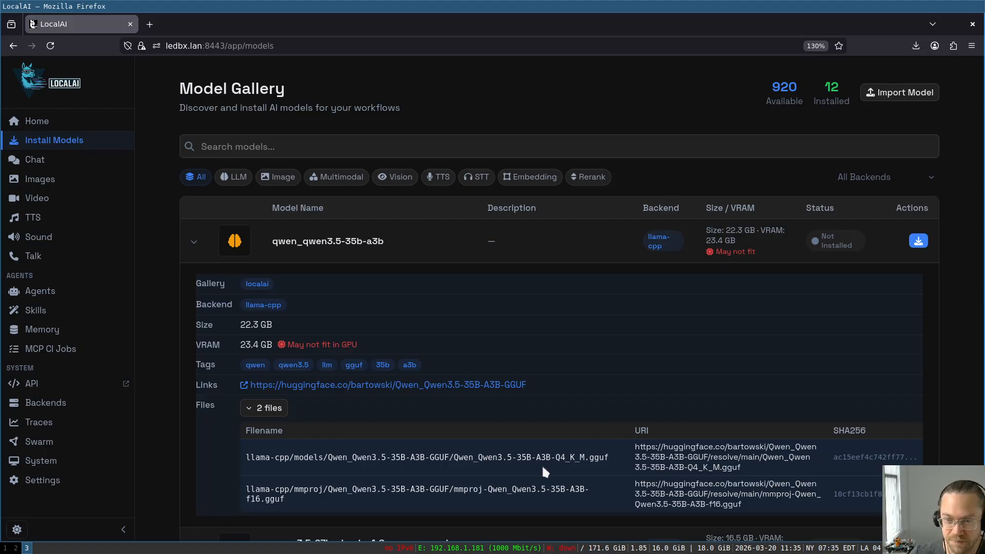
left_click(265, 408)
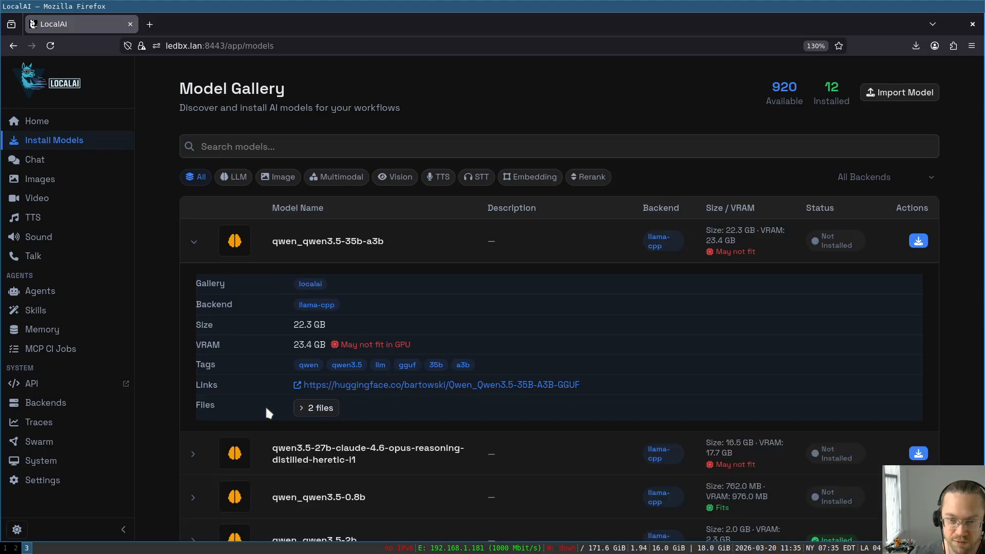
left_click(312, 410)
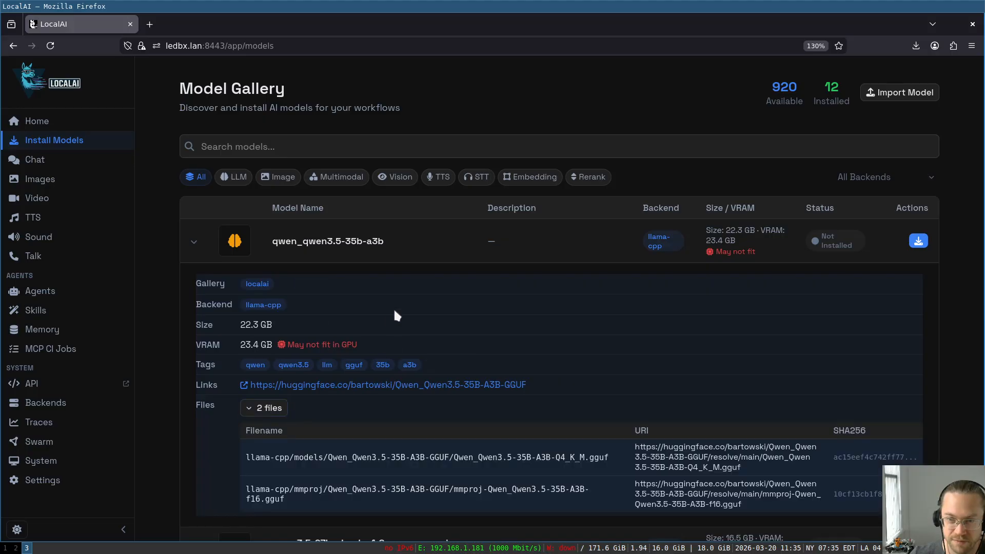
Look through the available backends and filter the model gallery by stablediffusion-ggml.
left_click(888, 187)
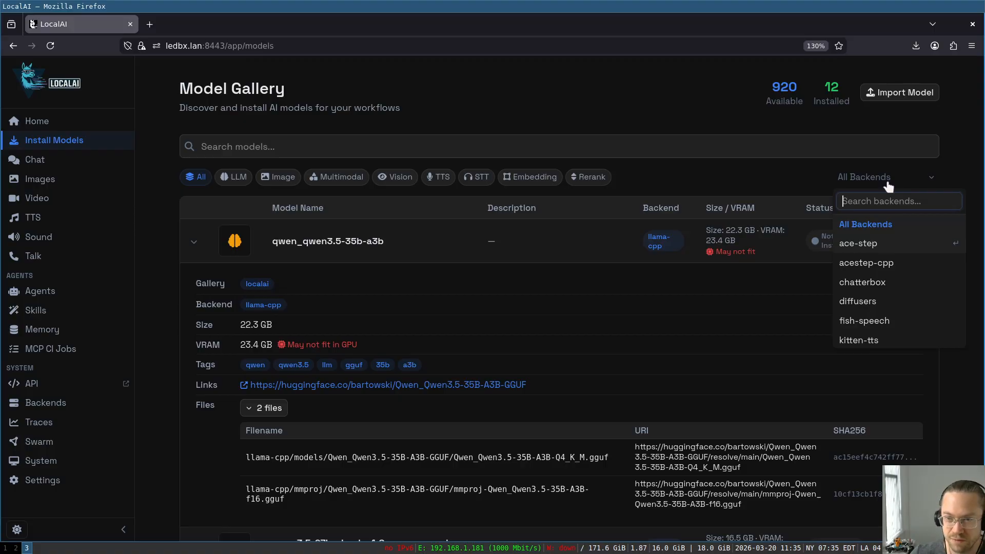
scroll(908, 300, "down", 5)
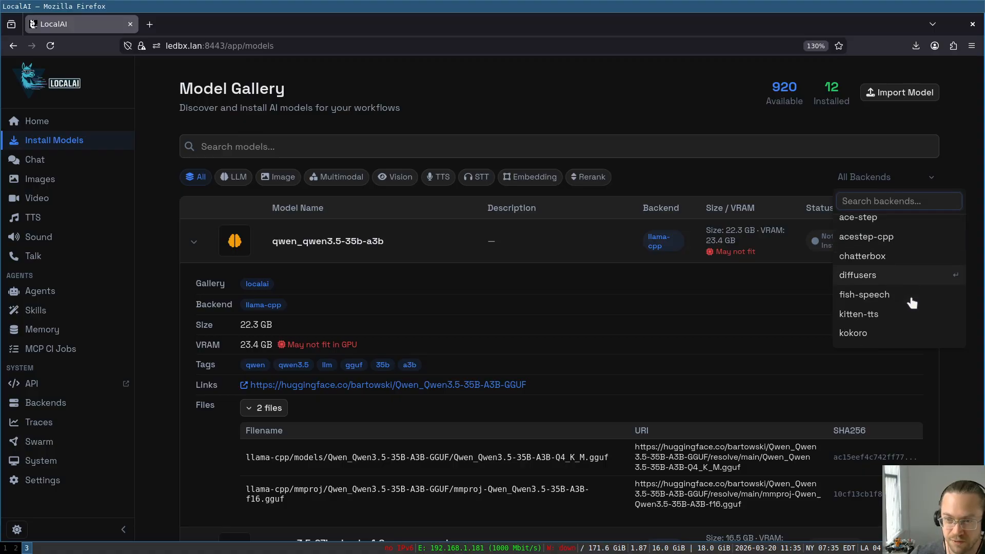
scroll(911, 302, "down", 3)
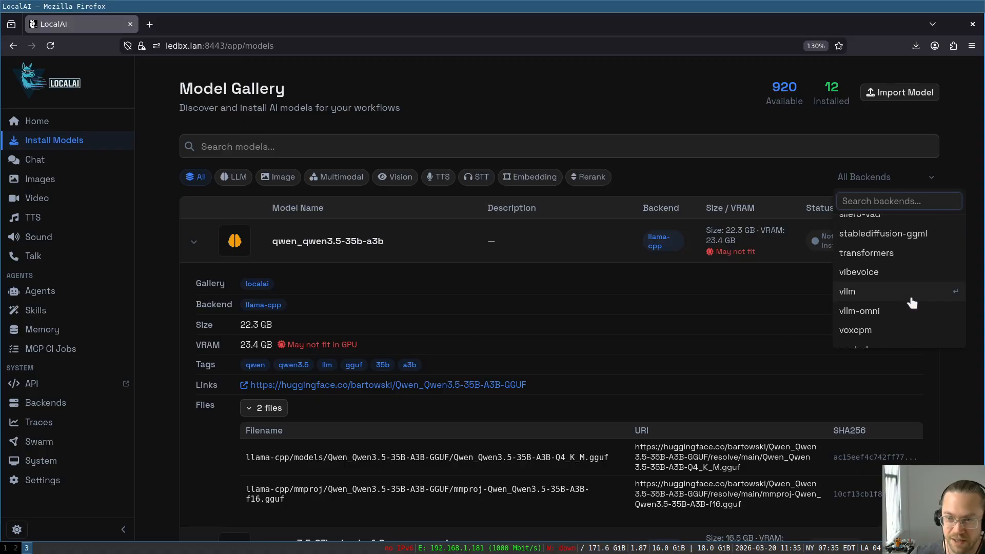
scroll(912, 303, "down", 2)
scroll(913, 304, "up", 5)
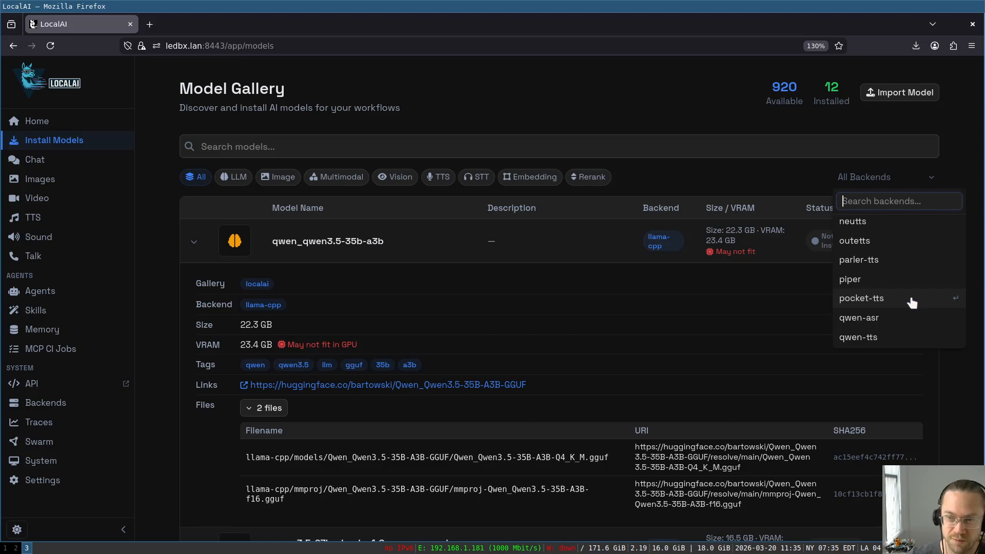
scroll(913, 304, "up", 5)
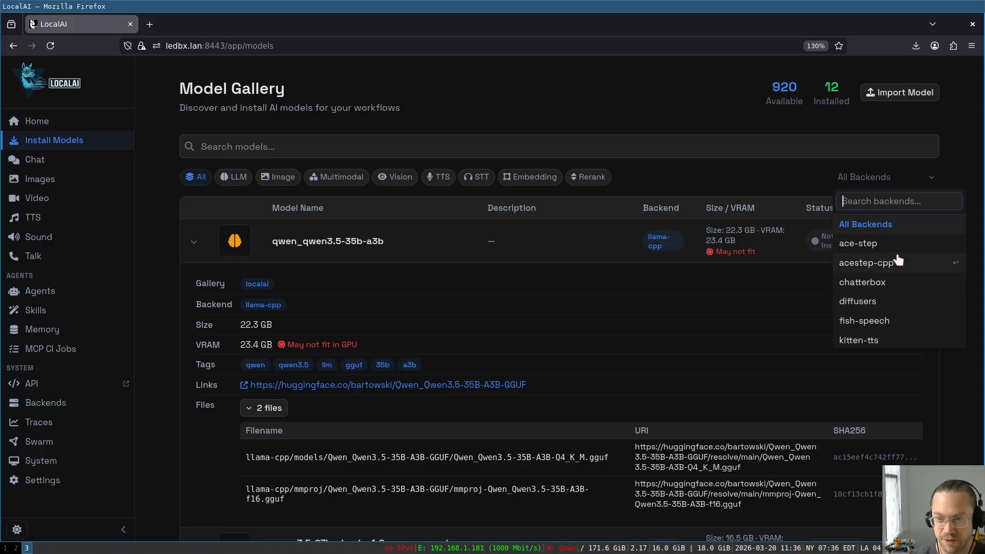
type("stabl")
key("Return")
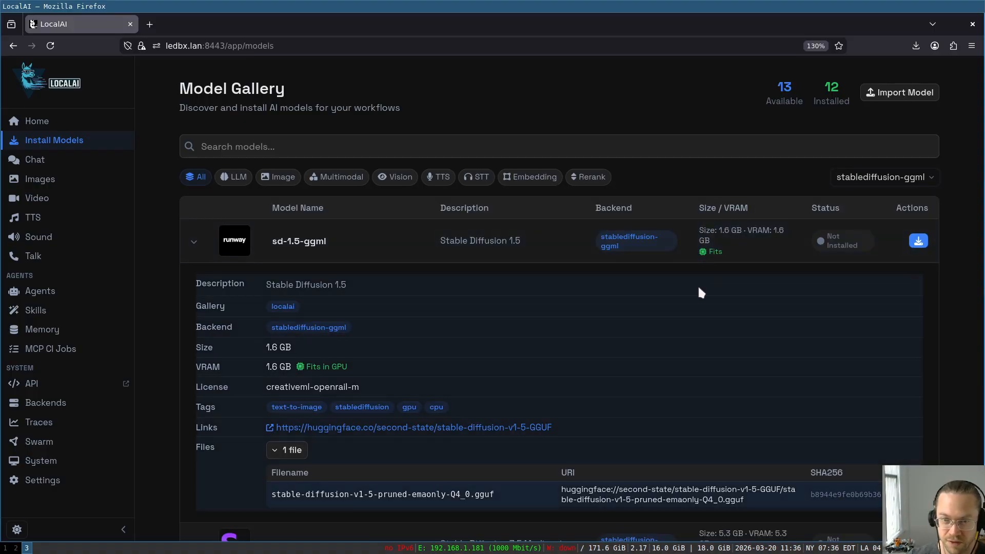
Collapse the sd-1.5-ggml details and browse the filtered models through to the second page.
left_click(566, 260)
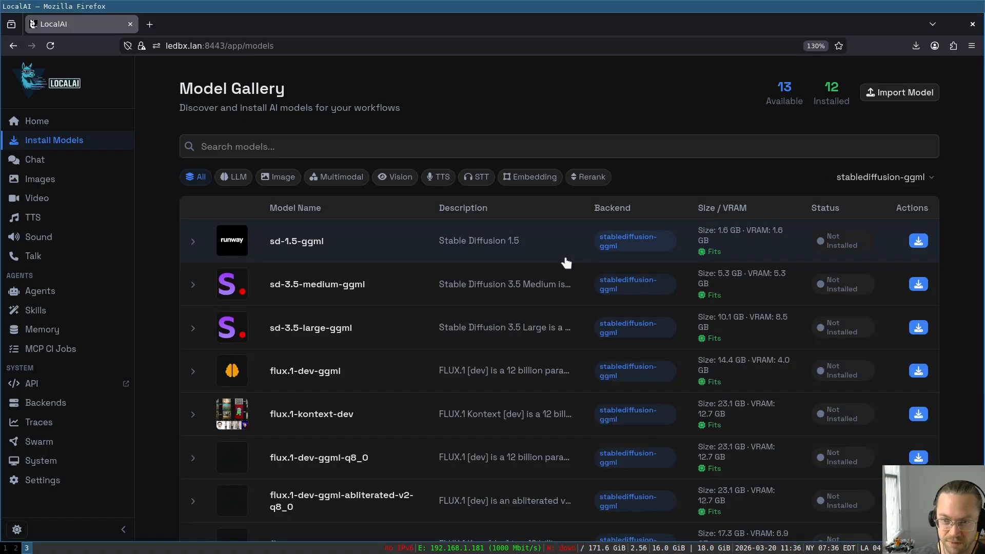
scroll(542, 349, "down", 4)
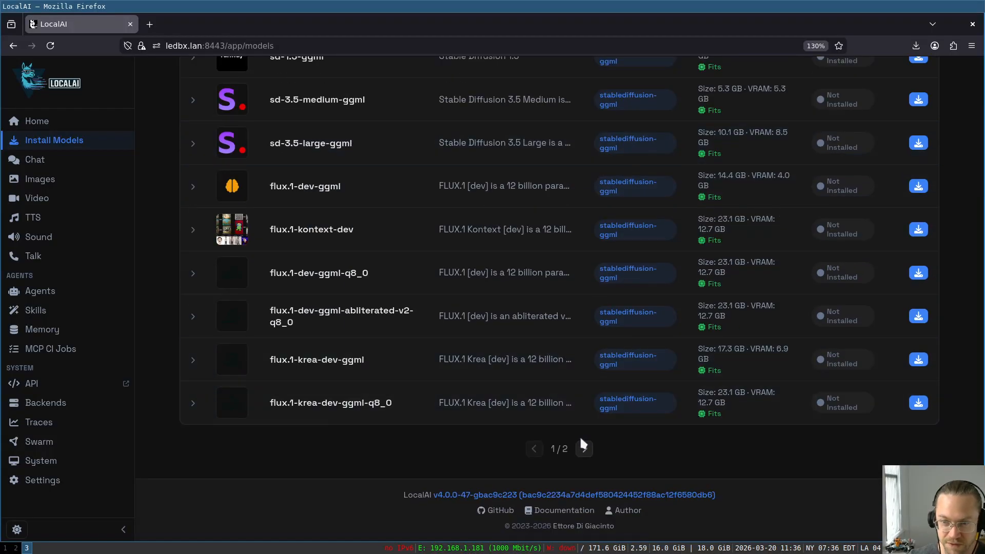
left_click(583, 449)
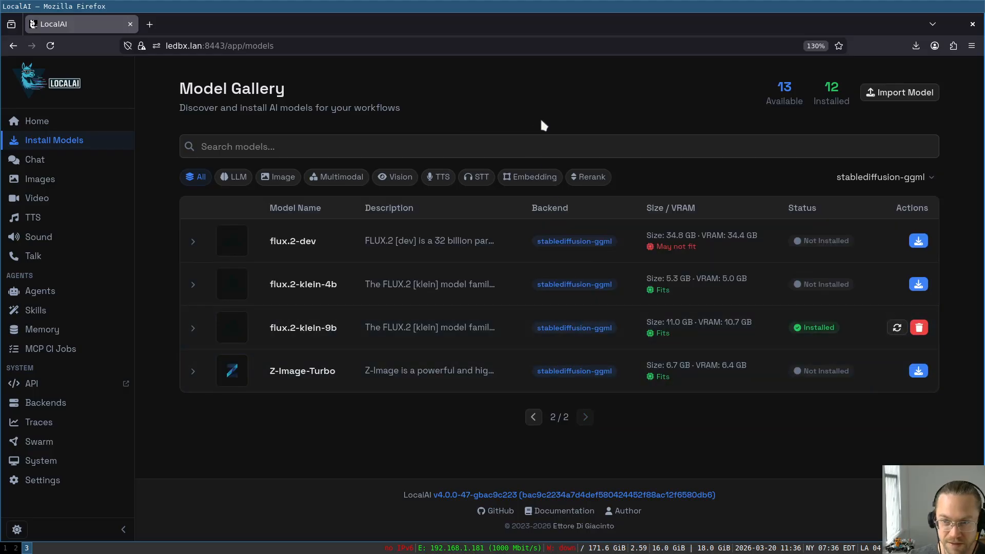
Filter the model gallery by the llama-cpp backend and install the qwen_qwen3.5-0.8b model.
left_click(875, 177)
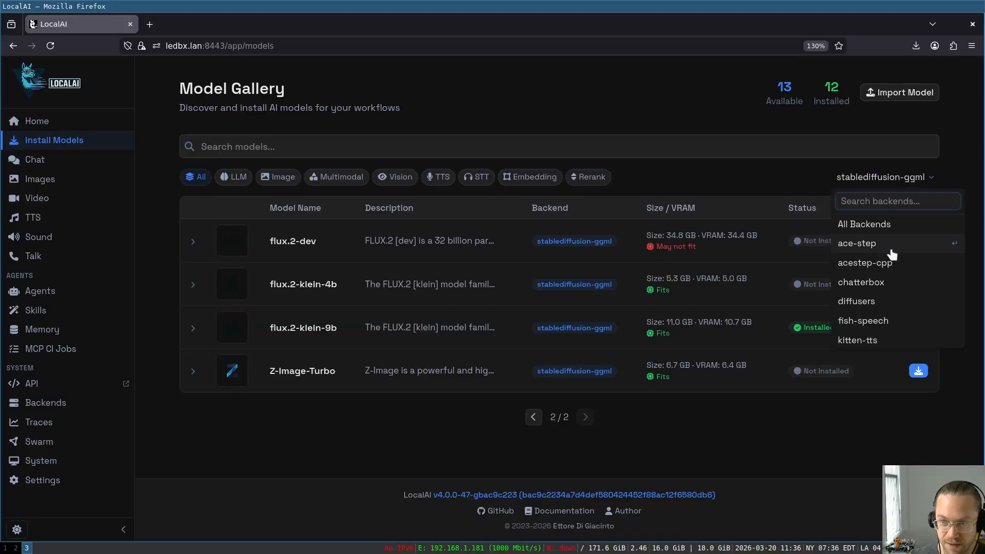
type("qwen")
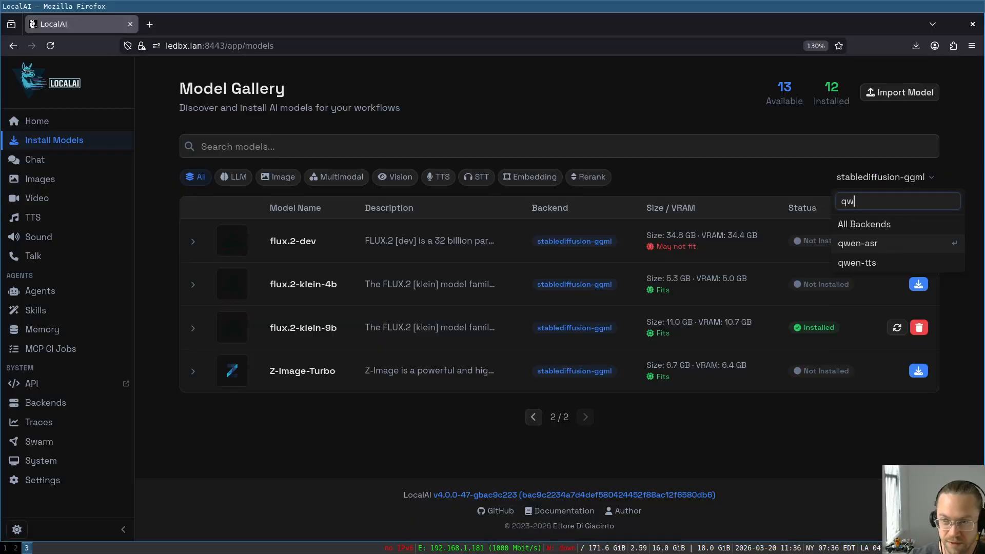
key("BackSpace")
key("BackSpace")
key("BackSpace")
key("BackSpace")
type("llam")
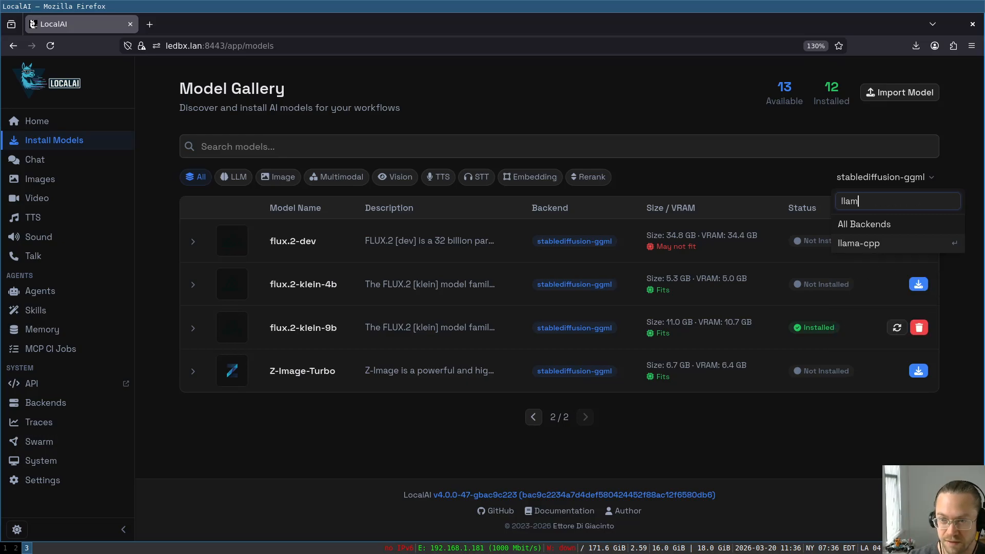
left_click(908, 248)
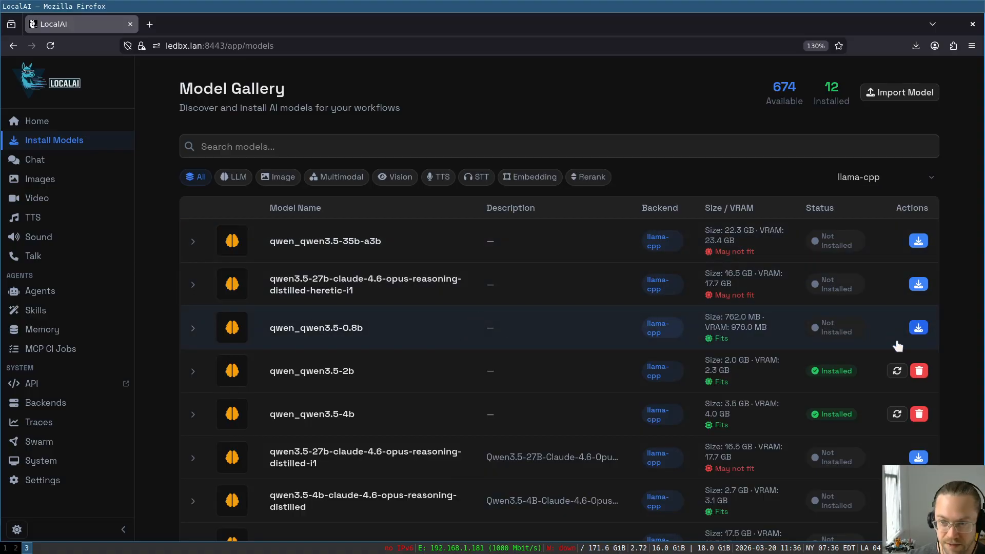
left_click(919, 328)
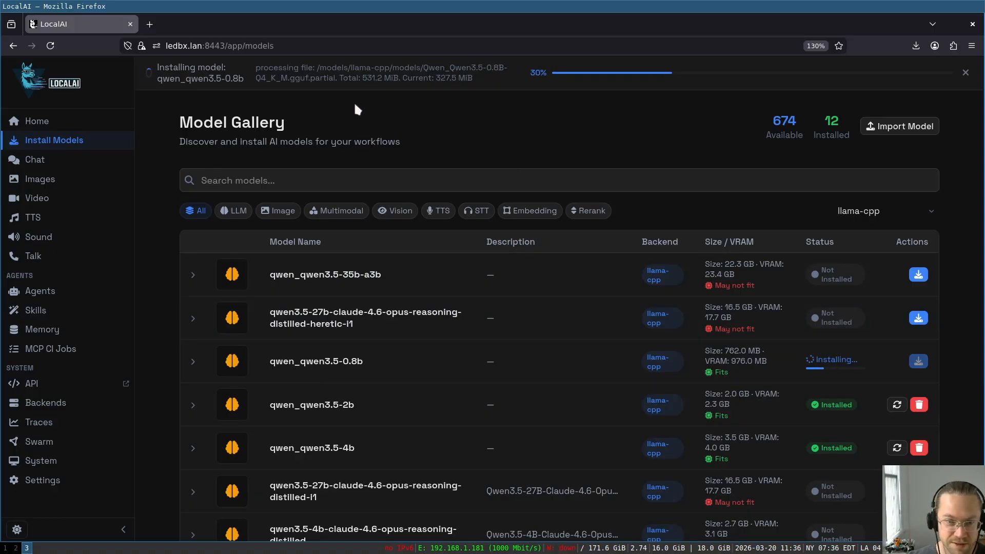
Open the chat page and send "hello" to the granite-embedding-107m-multilingual model.
left_click(32, 162)
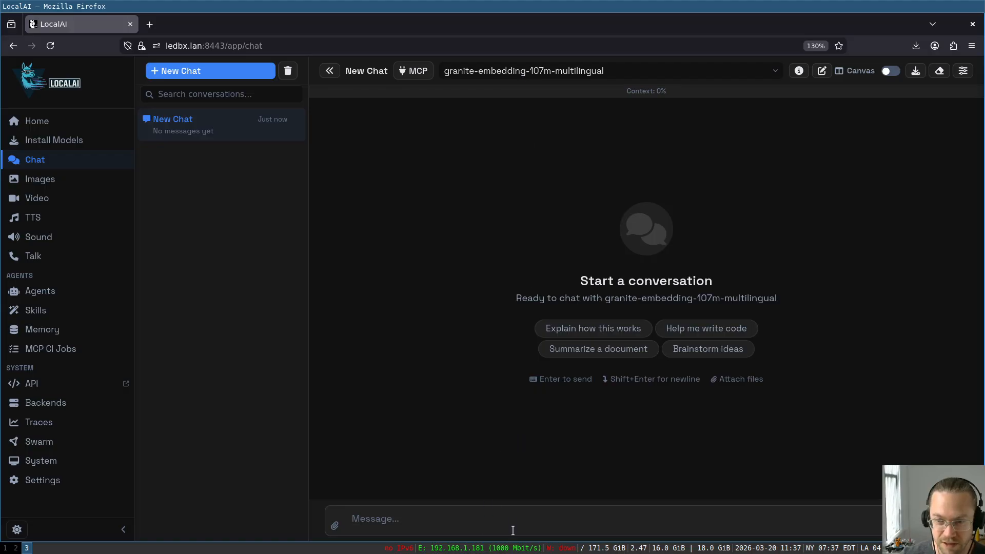
left_click(573, 74)
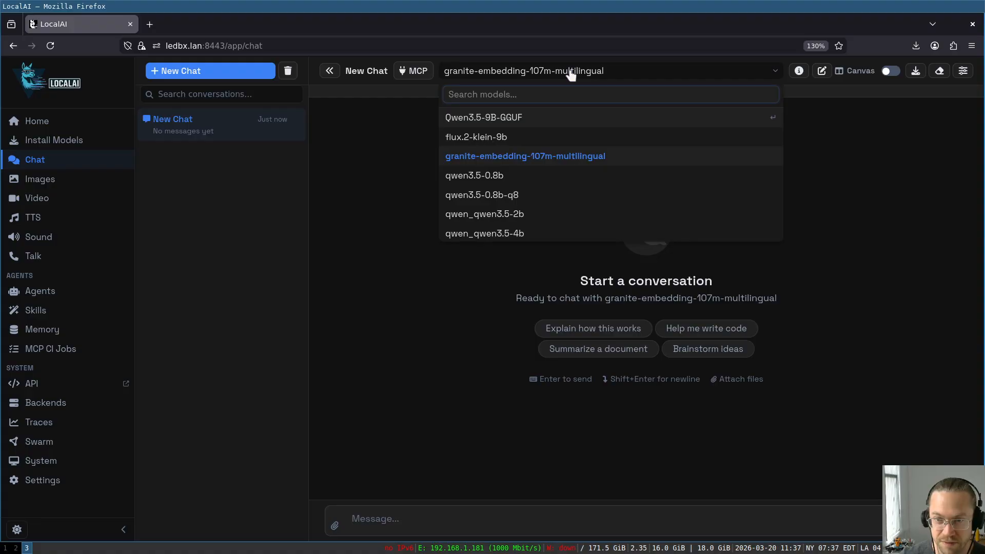
left_click(456, 364)
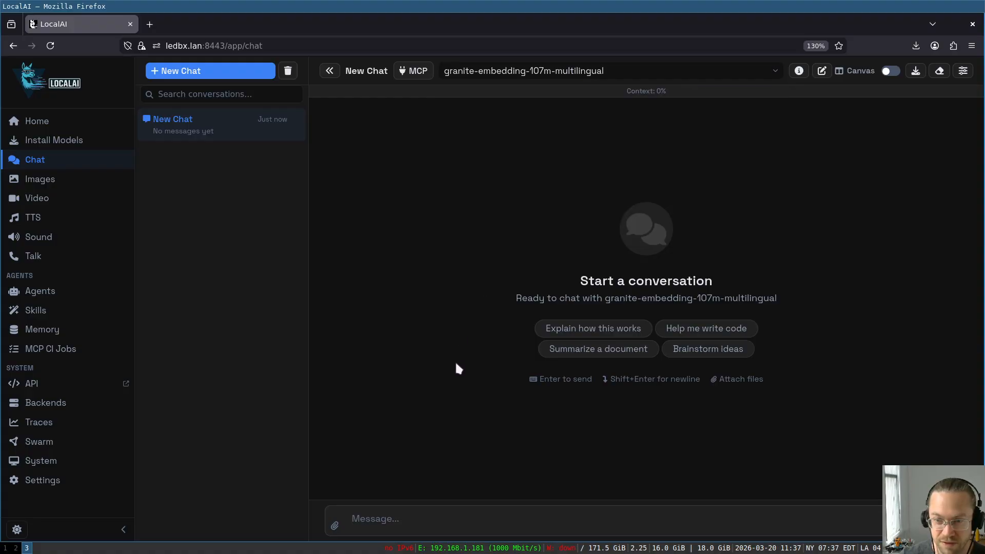
left_click(439, 514)
type("hello")
key("Return")
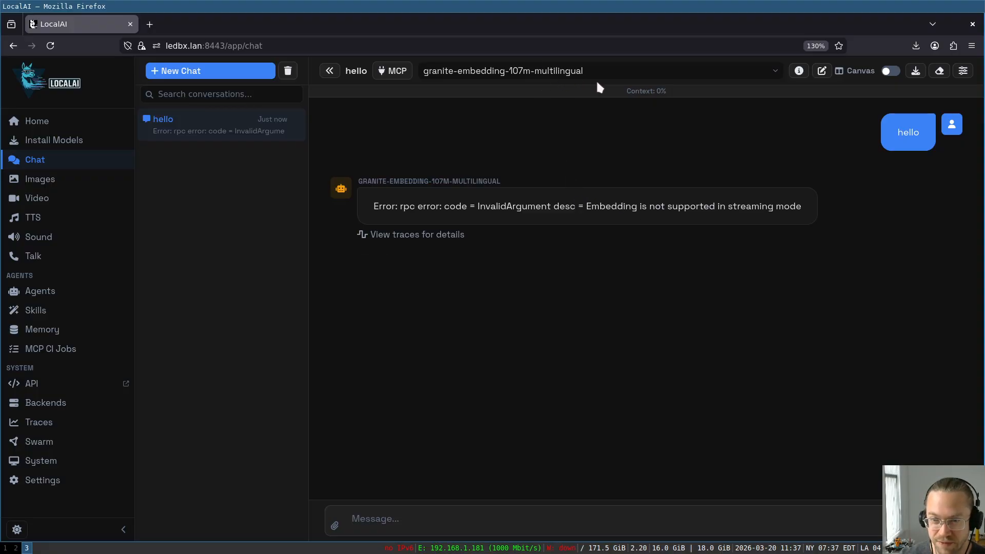
Switch the chat's model to qwen_qwen3.5-4b and send the message "retry".
left_click(582, 76)
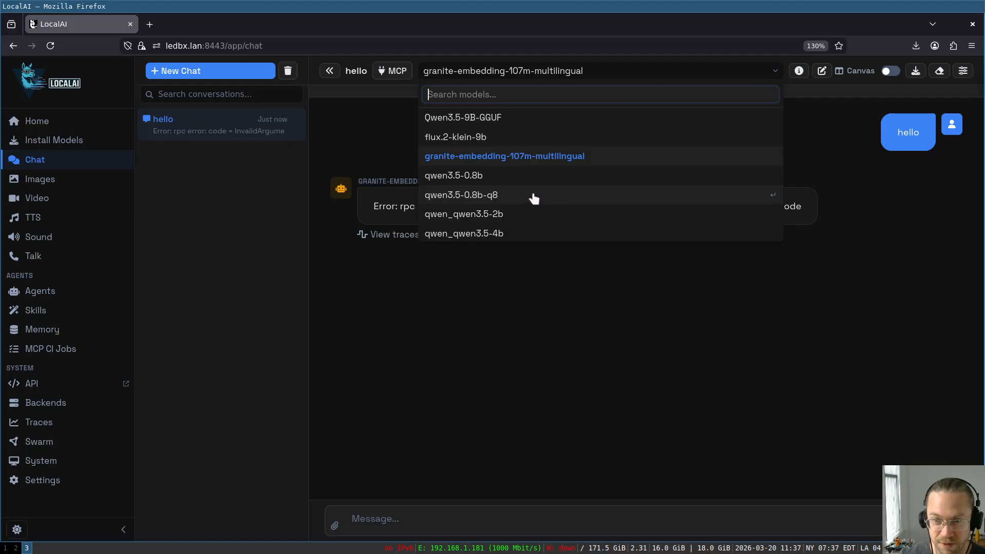
left_click(521, 231)
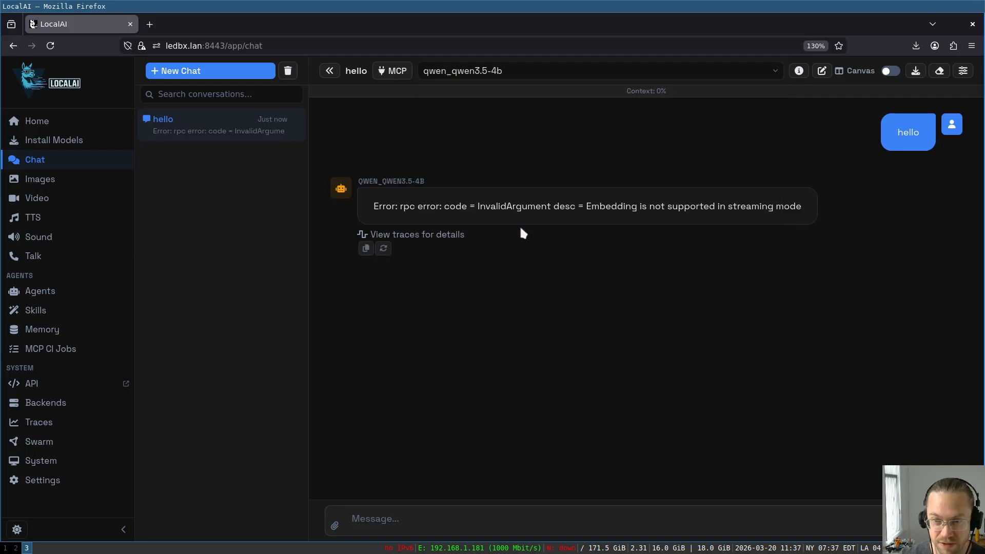
left_click(454, 523)
type("retry")
key("Return")
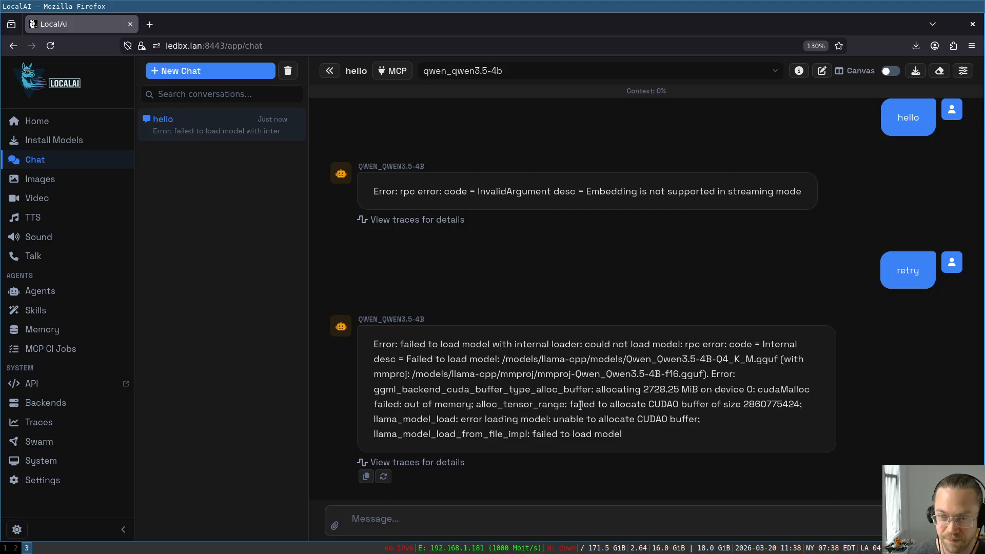
Highlight the CUDA buffer allocation text in the latest chat reply to examine it.
left_click_drag(574, 405, 802, 401)
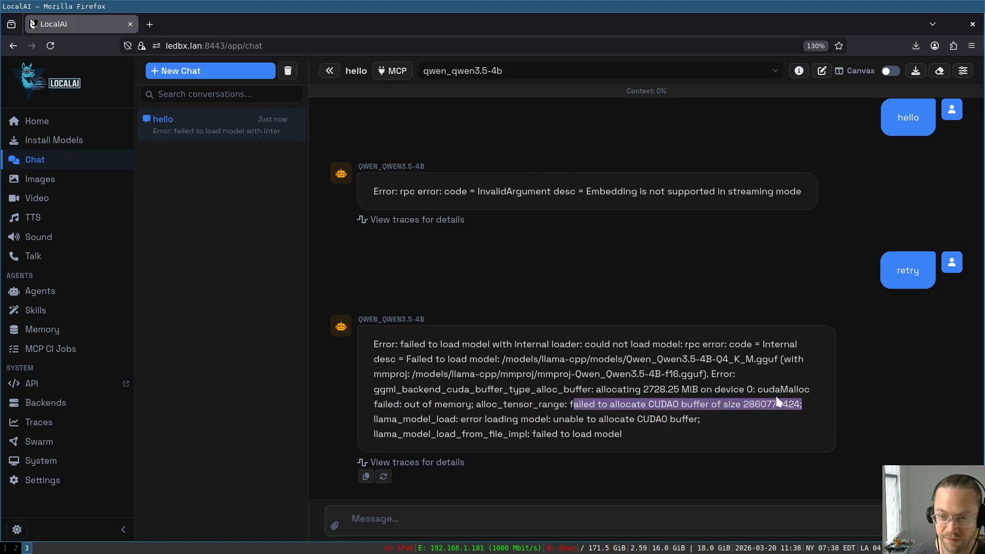
left_click(573, 400)
left_click_drag(573, 401, 684, 405)
left_click(697, 410)
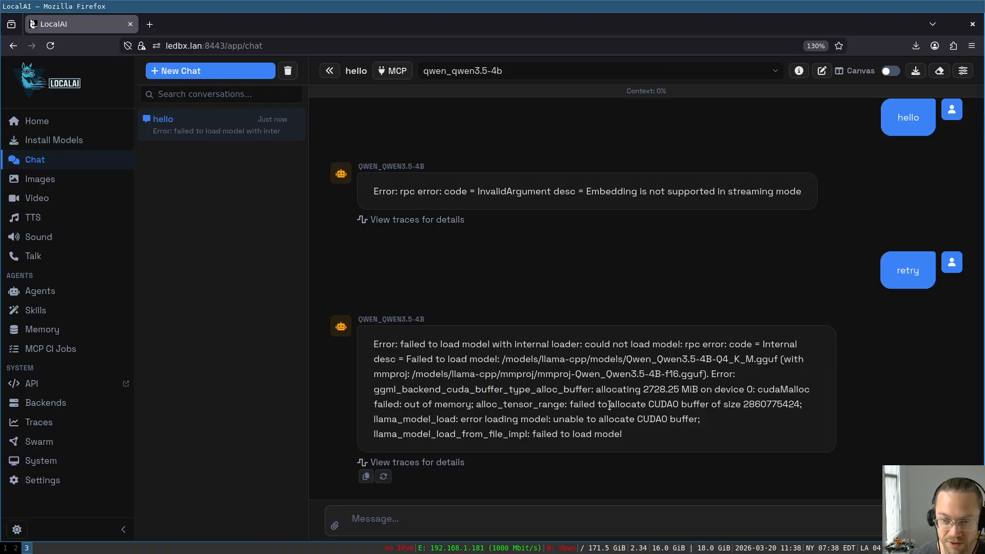
Open the backend traces from the latest reply and examine the qwen_qwen3.5-4b model_load entry's error text.
left_click(431, 463)
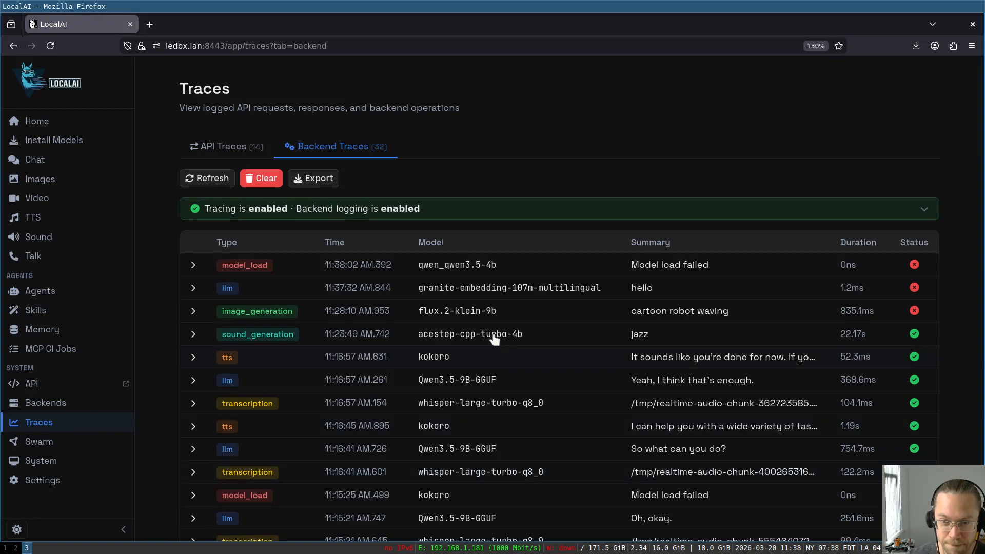
left_click(526, 268)
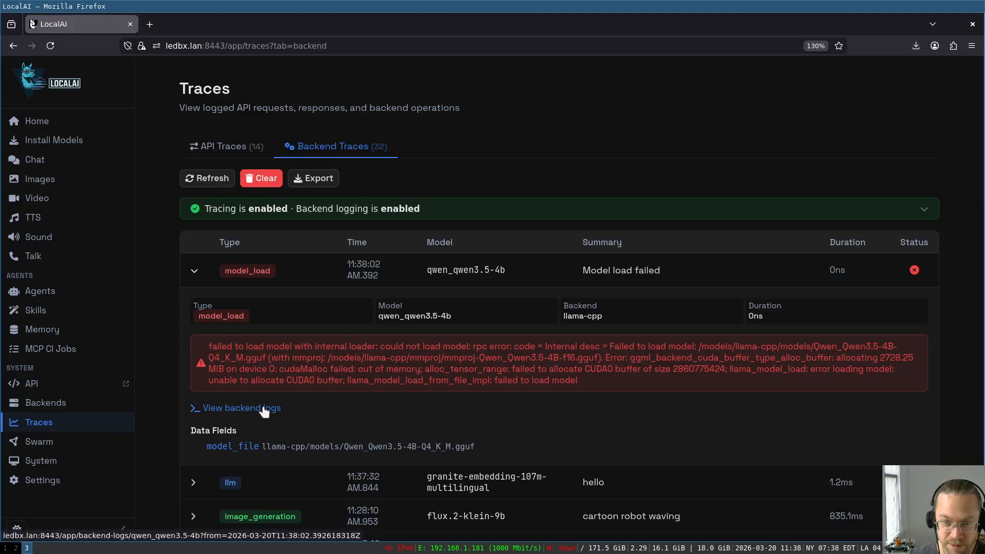
left_click_drag(363, 362, 632, 376)
left_click(632, 376)
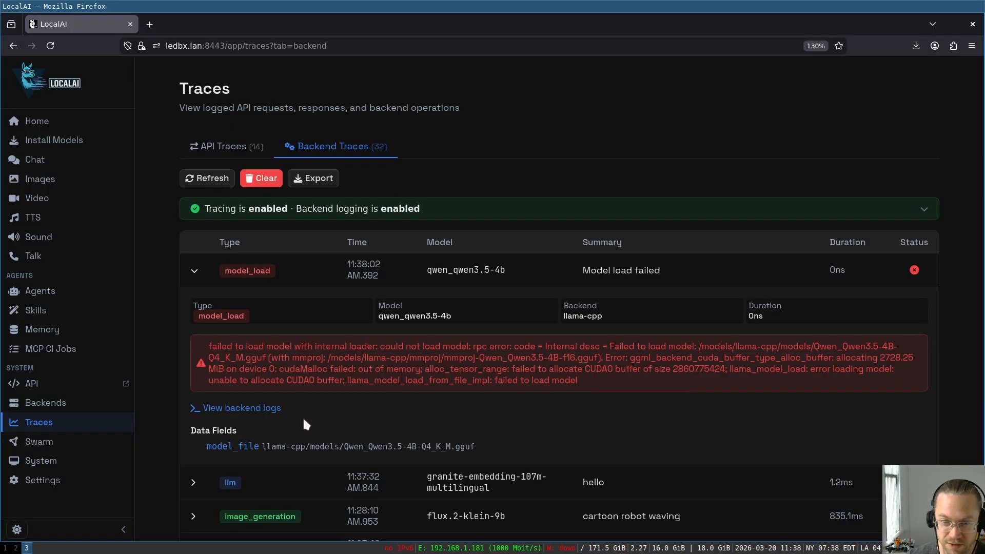
Open the backend logs for the qwen_qwen3.5-4b model load and read through the process output.
left_click(255, 409)
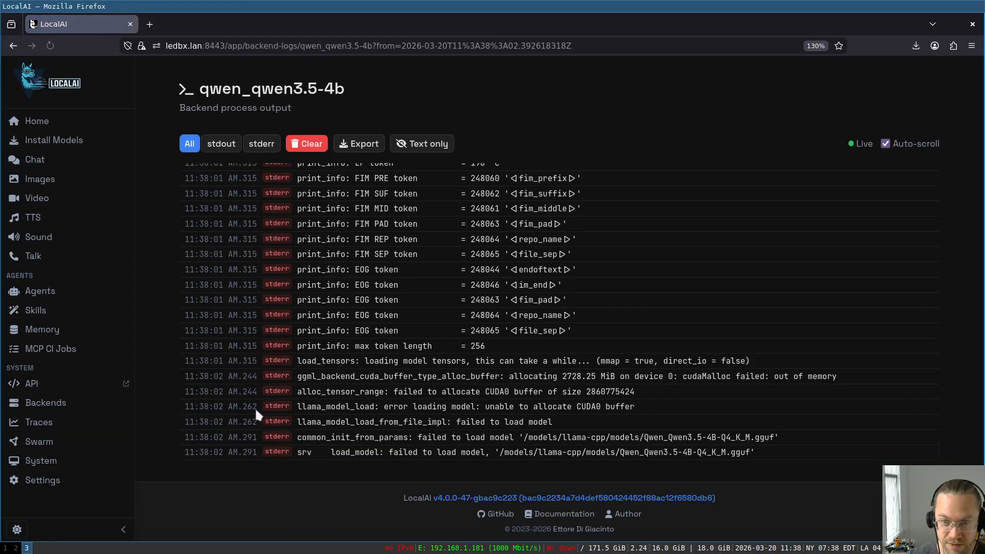
scroll(515, 406, "up", 8)
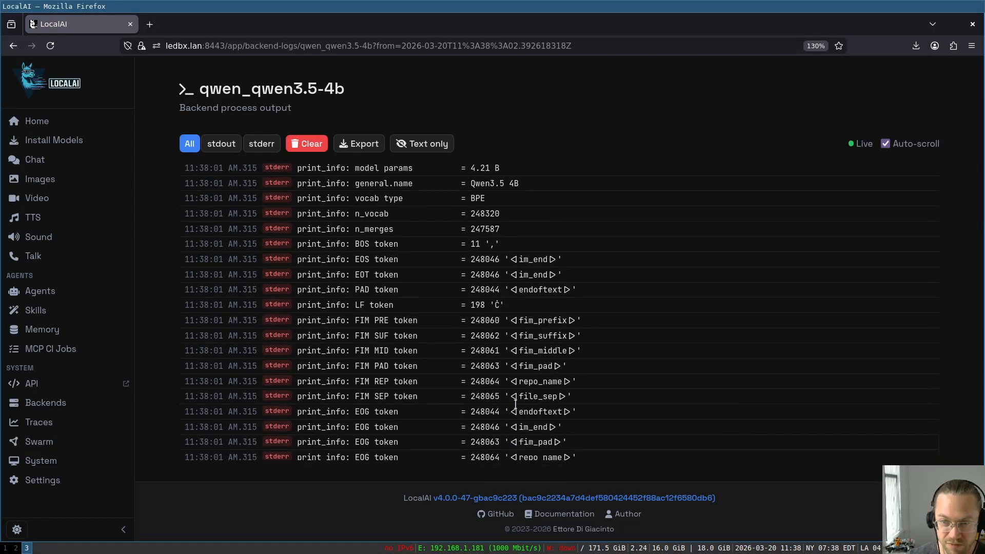
scroll(516, 405, "up", 15)
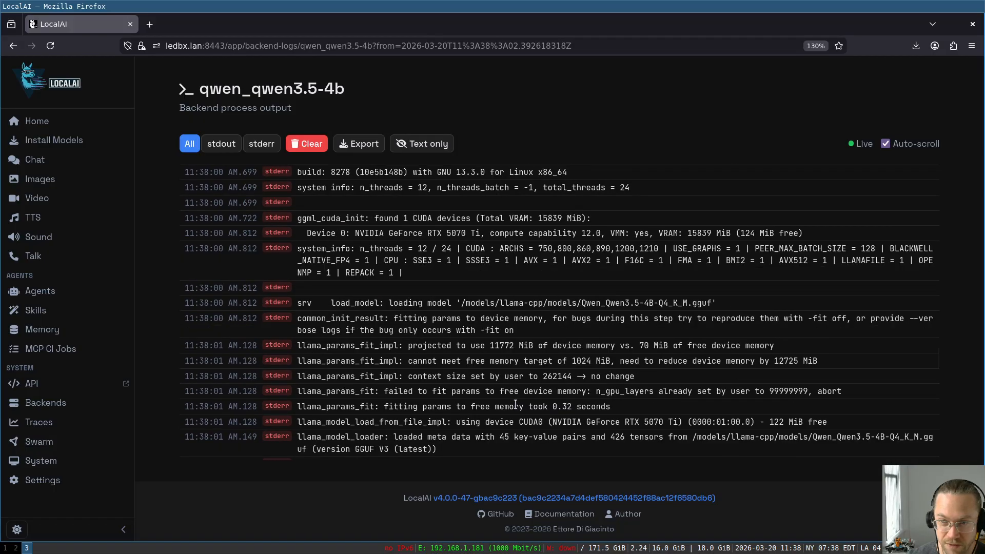
scroll(515, 405, "down", 15)
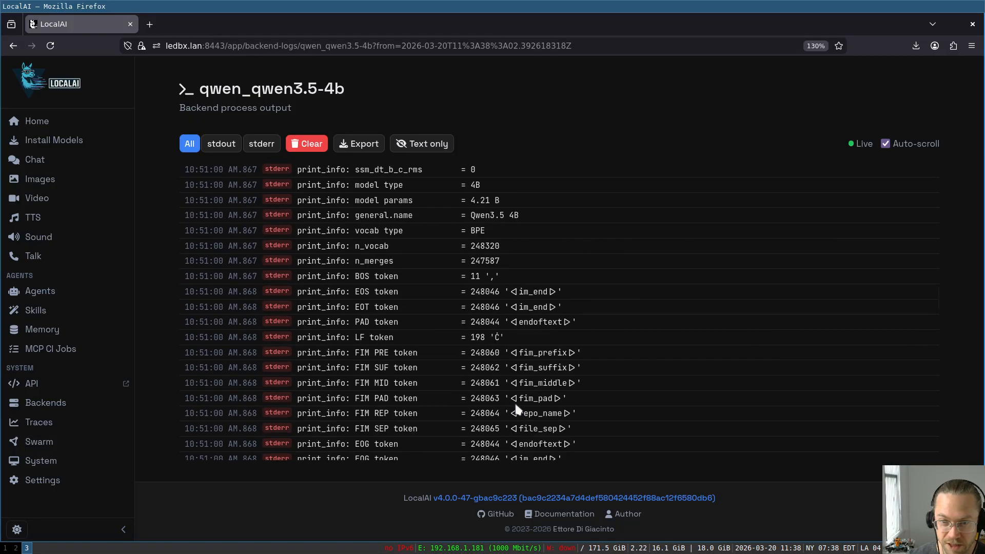
scroll(515, 405, "up", 12)
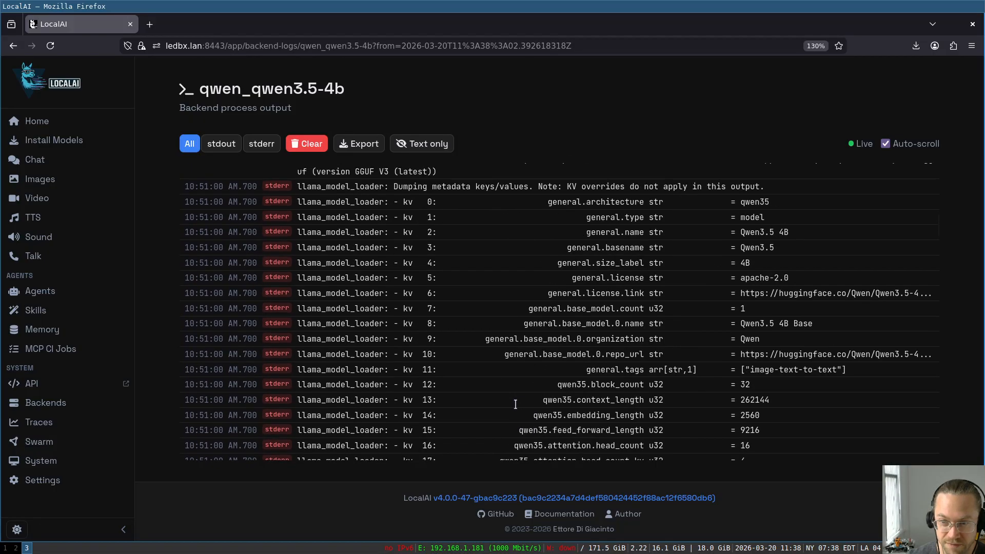
Read the qwen_qwen3.5-4b backend log through to its last entries and highlight the ggml_backend_cuda_buffer_type_alloc_buffer line.
scroll(517, 408, "down", 20)
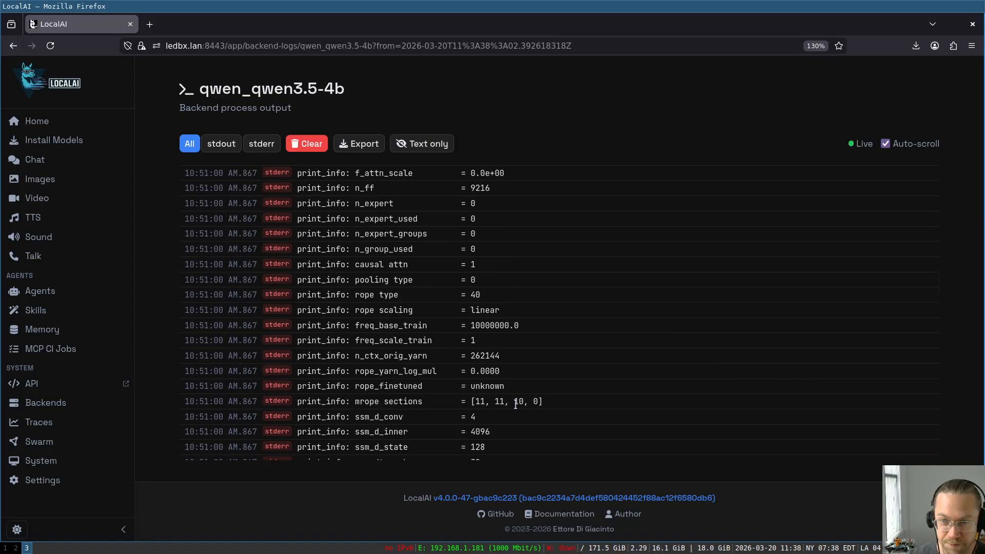
scroll(517, 409, "down", 20)
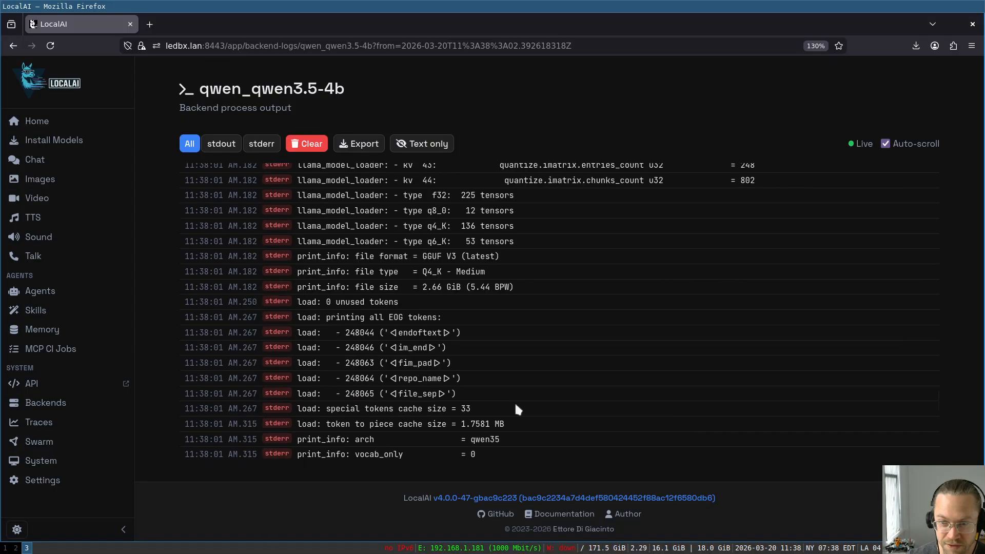
scroll(515, 402, "down", 5)
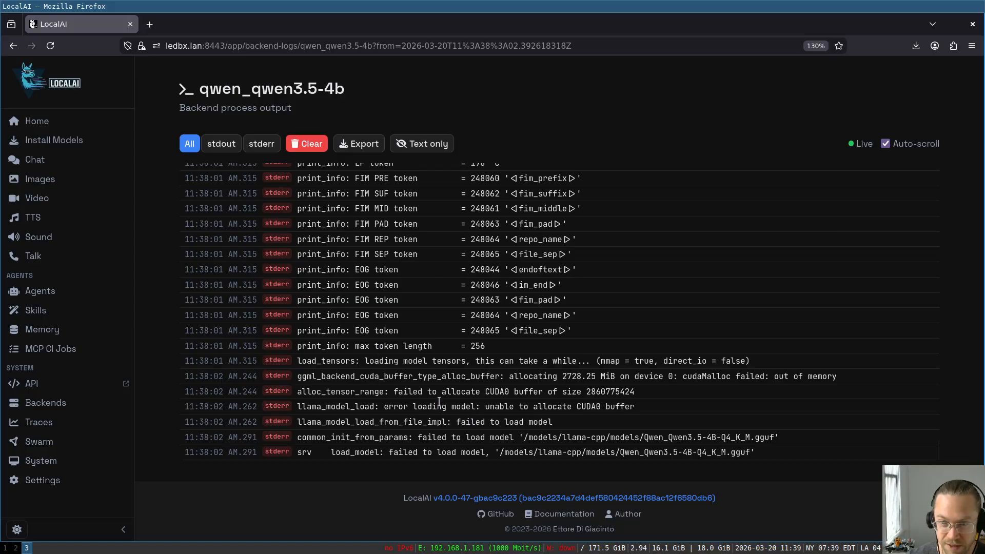
left_click_drag(296, 373, 848, 382)
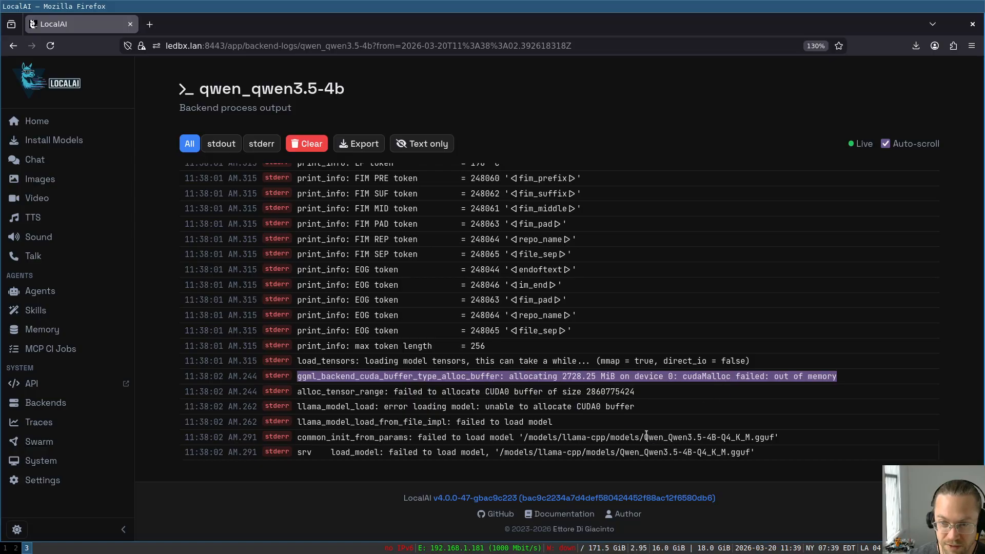
Highlight the alloc_tensor_range and llama_model_load lines about the CUDA0 buffer to examine them, and clear the selection.
left_click(386, 388)
left_click_drag(383, 385, 536, 409)
left_click(561, 410)
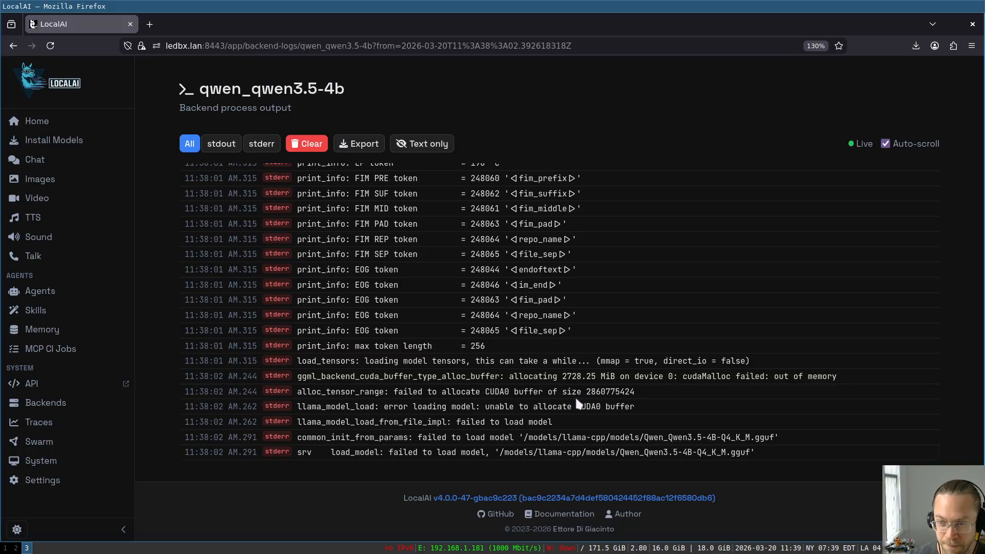
left_click_drag(490, 390, 614, 395)
left_click(407, 354)
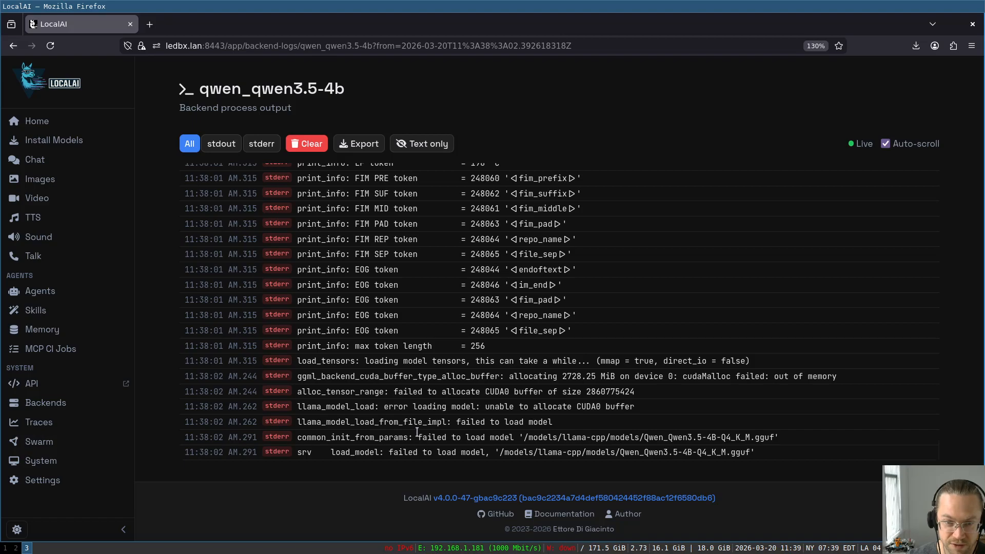
Return to the backend traces to look over the entries, and open the Talk page.
left_click(13, 46)
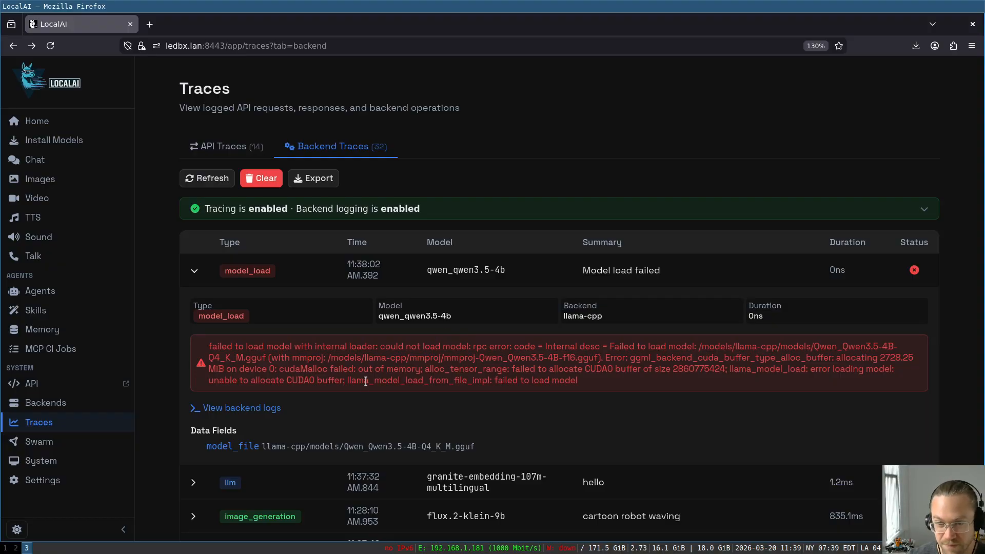
scroll(366, 388, "down", 5)
scroll(366, 389, "up", 5)
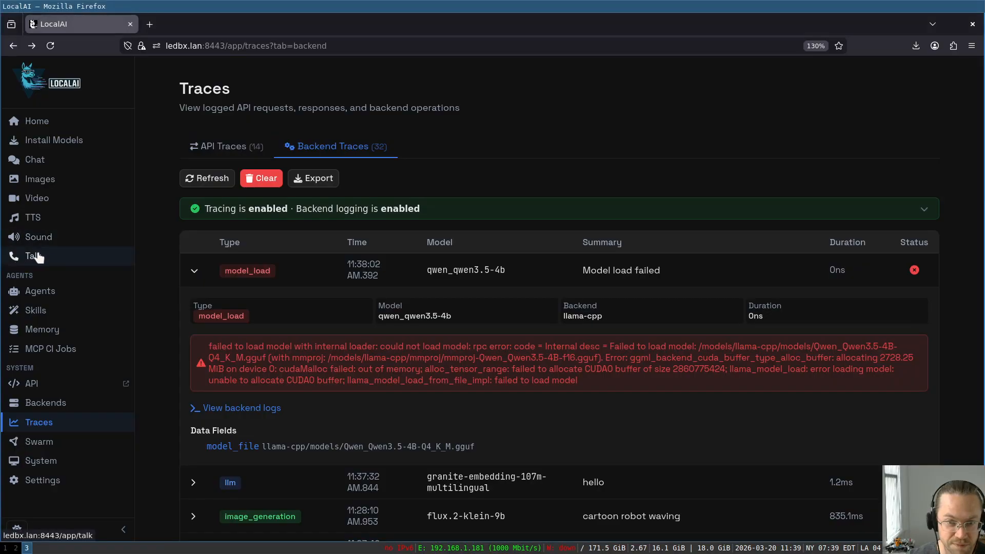
left_click(48, 265)
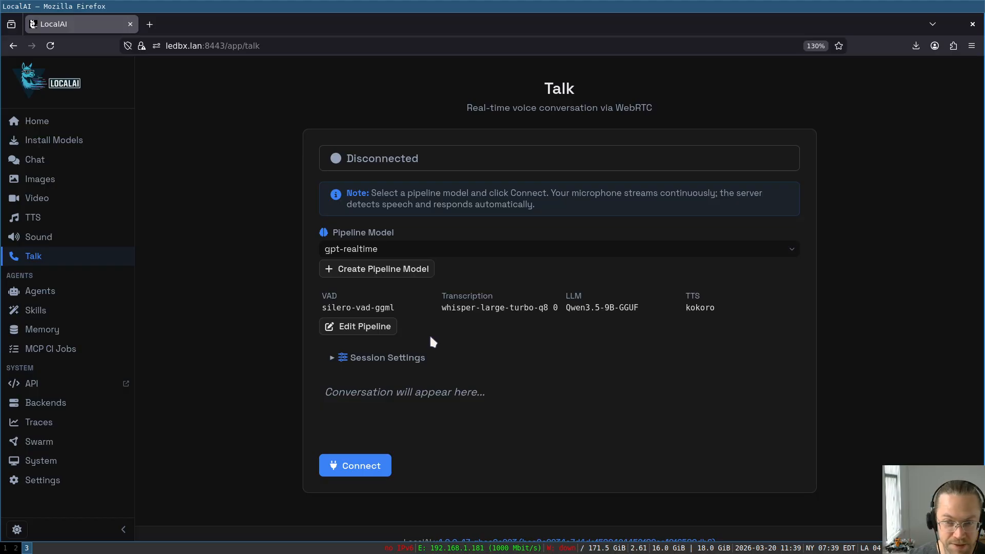
Open the Import New Model form from the model gallery and look through its URI and preference fields.
left_click(39, 141)
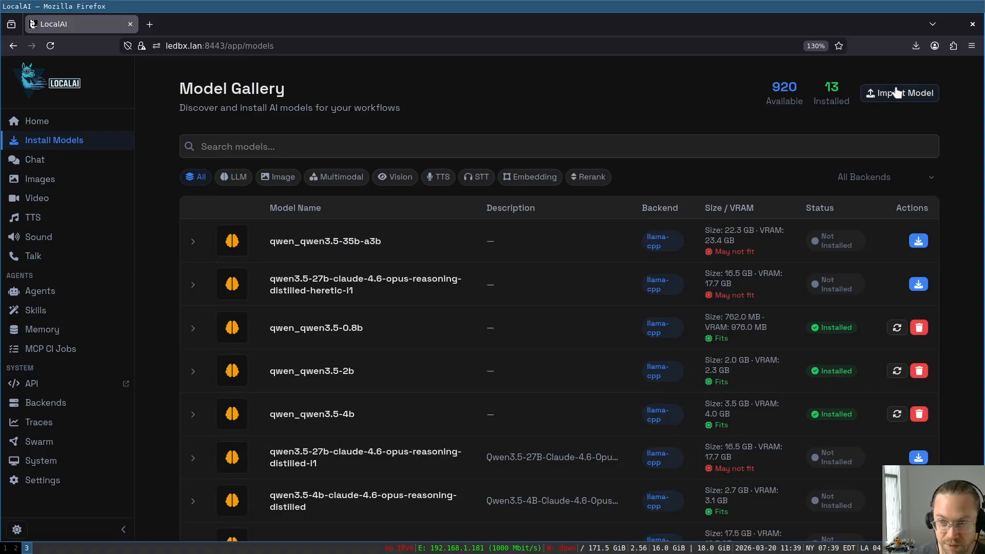
left_click(879, 93)
scroll(413, 400, "down", 5)
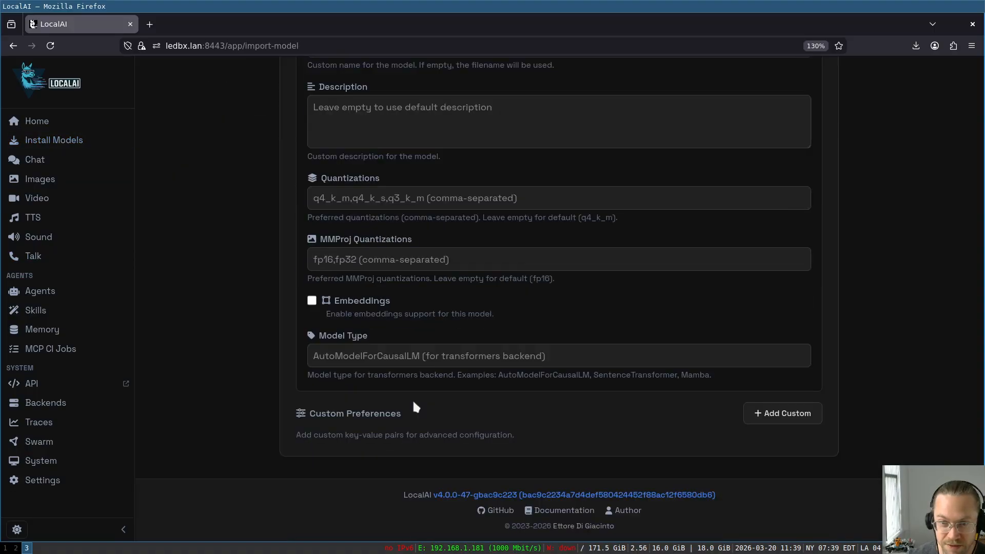
scroll(412, 399, "up", 5)
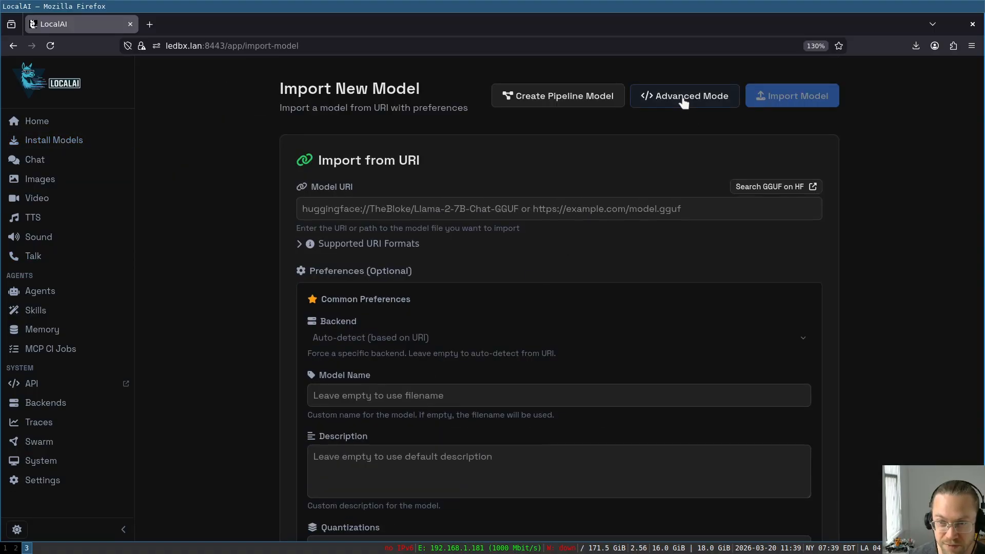
Switch the model import to Advanced Mode and highlight the template YAML configuration to examine it.
left_click(684, 96)
left_click_drag(435, 261, 257, 193)
left_click(449, 237)
left_click_drag(449, 237, 264, 187)
left_click(438, 263)
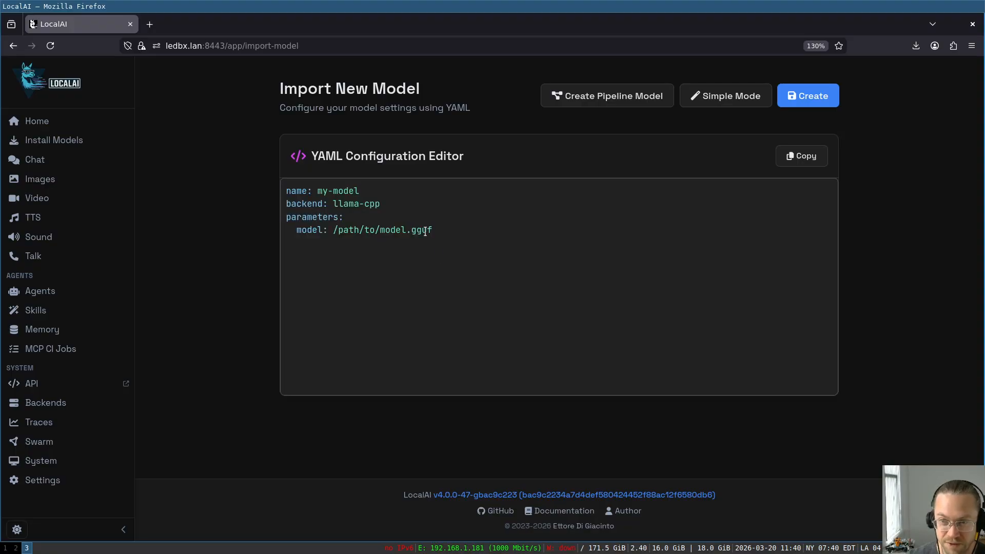
left_click_drag(457, 264, 219, 147)
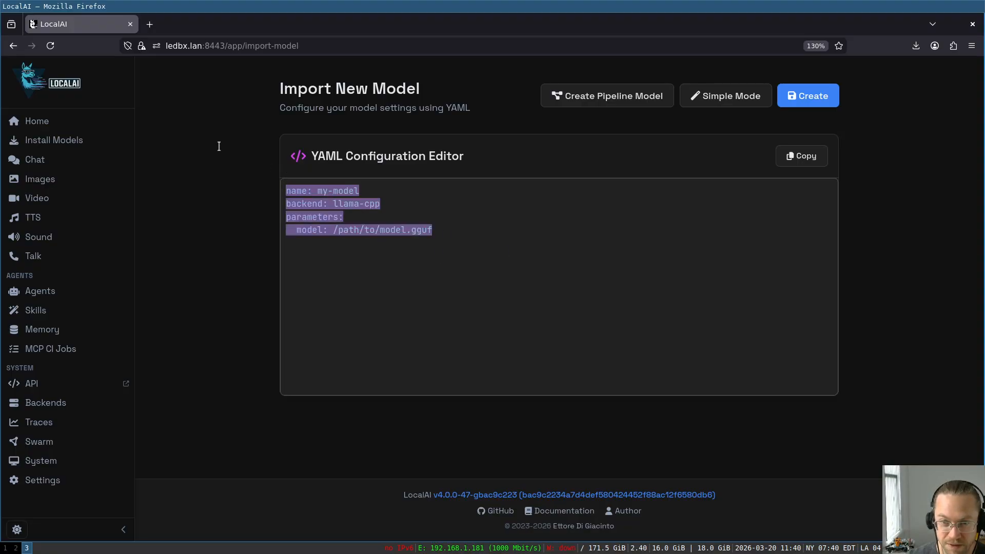
left_click(611, 240)
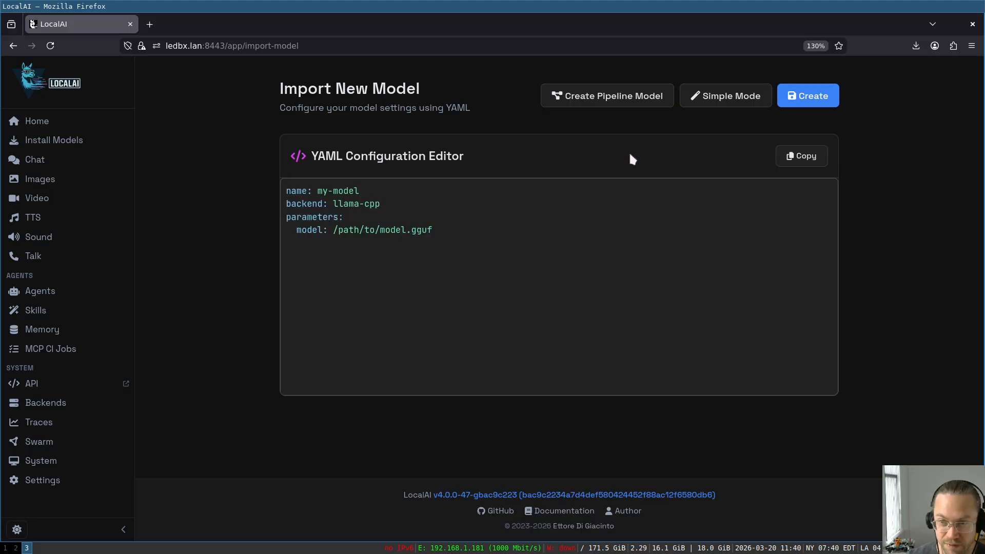
Switch the model import back to Simple Mode and review the common and custom preferences.
left_click(708, 98)
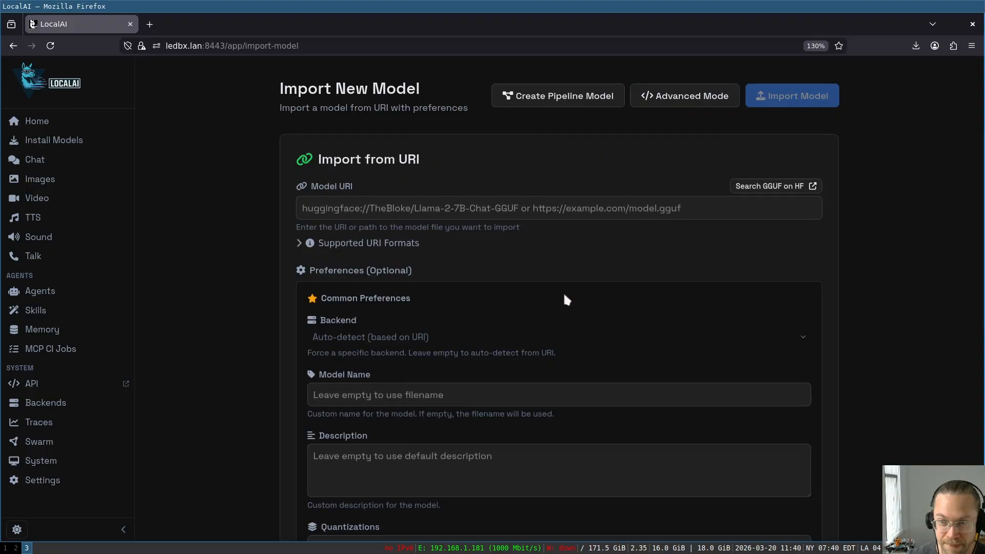
scroll(567, 398, "down", 6)
scroll(568, 406, "up", 6)
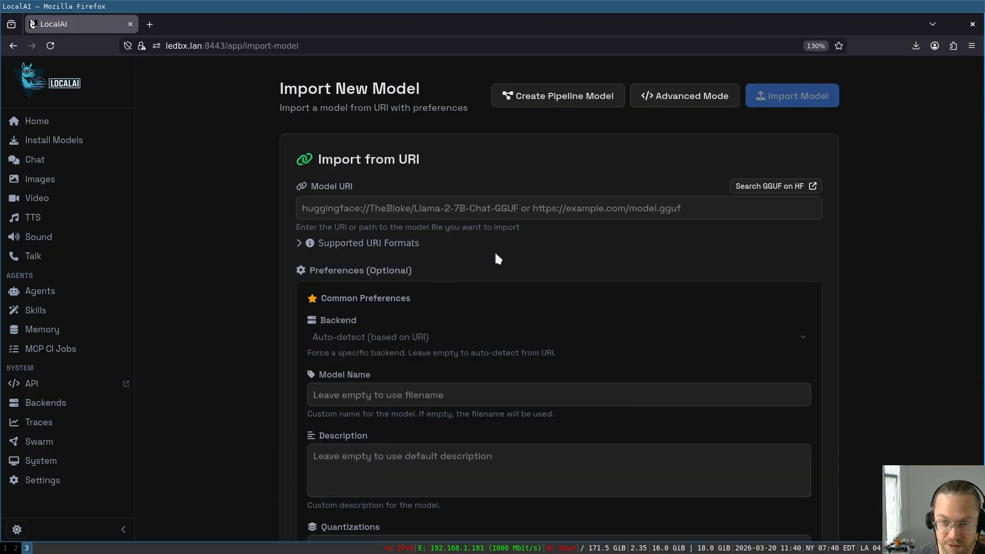
scroll(454, 307, "down", 7)
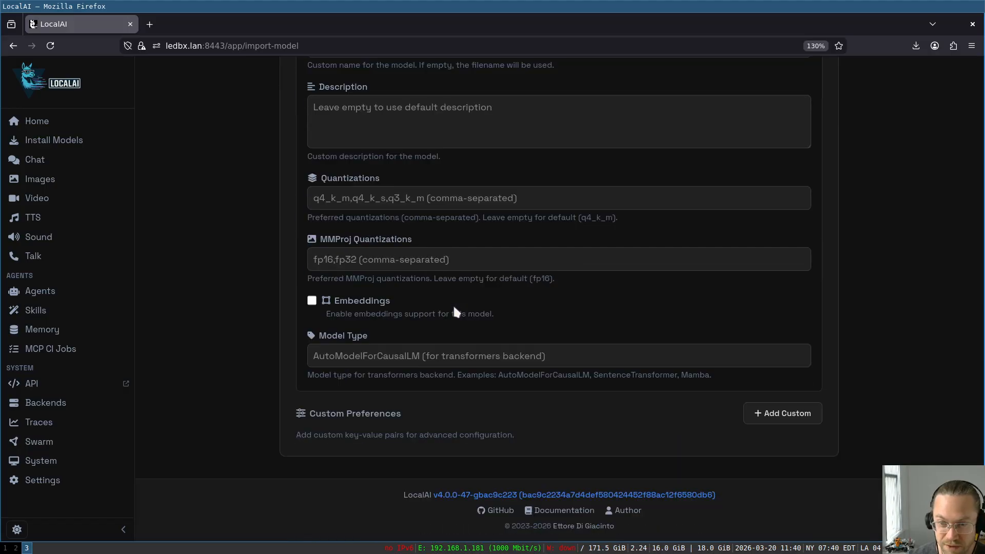
scroll(454, 307, "up", 7)
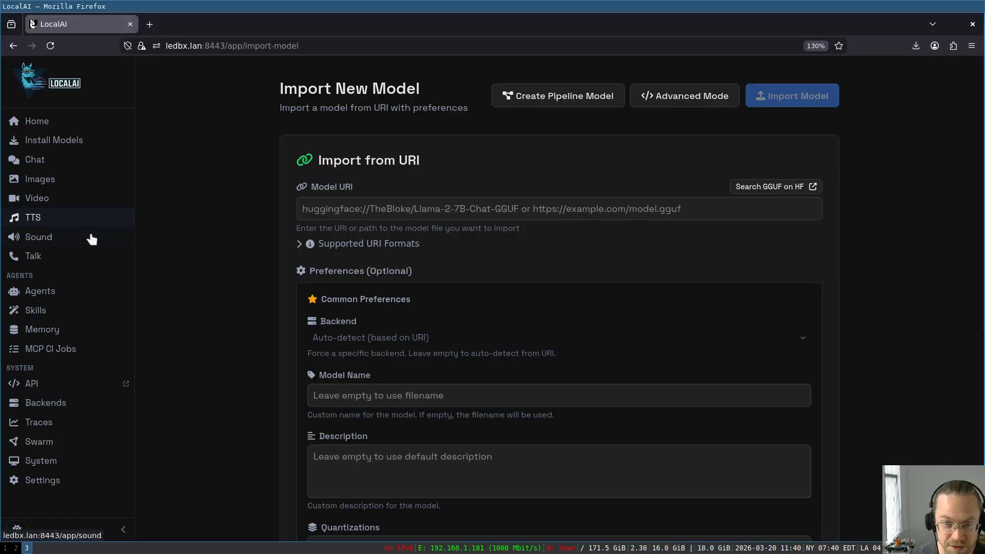
Open the Talk page's gpt-realtime pipeline for editing, look through its model fields, and open its raw YAML.
left_click(64, 256)
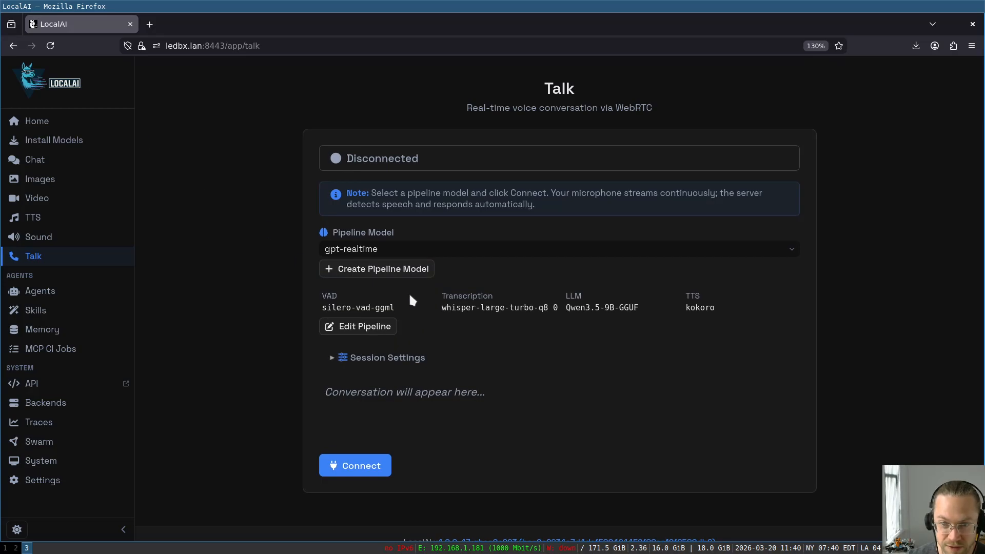
left_click(350, 329)
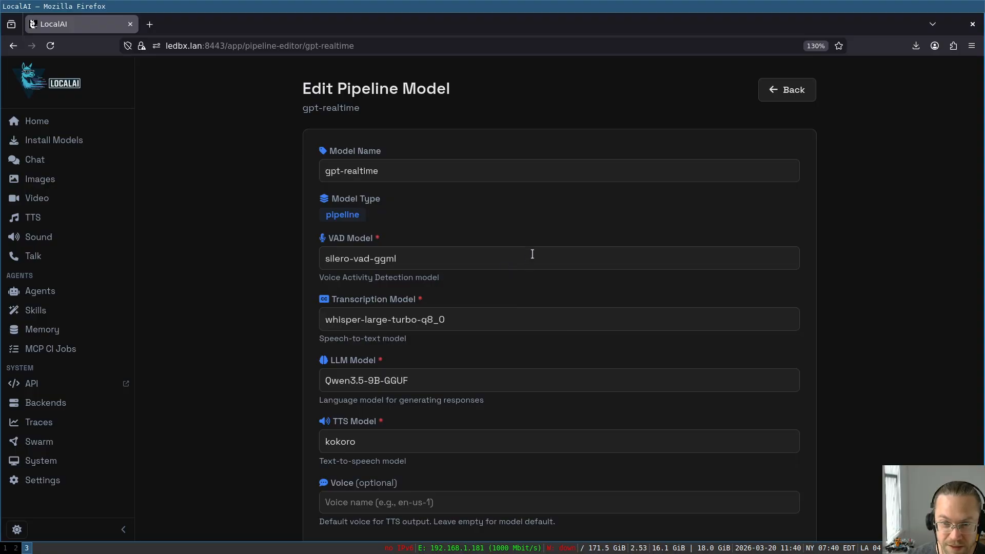
scroll(532, 254, "down", 2)
scroll(497, 310, "up", 1)
scroll(497, 310, "down", 1)
left_click(462, 429)
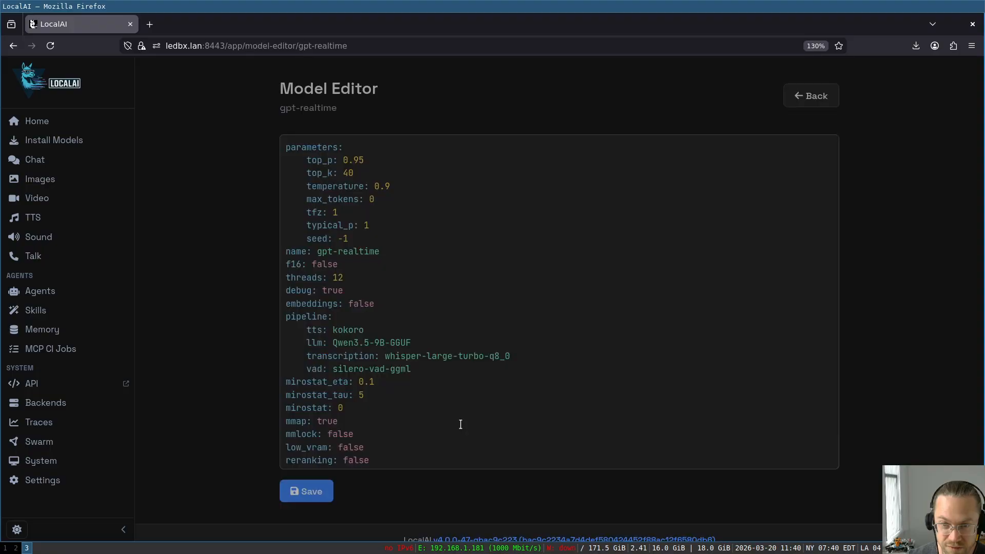
Examine the parameters and pipeline sections of the gpt-realtime YAML and save the configuration.
scroll(417, 315, "down", 2)
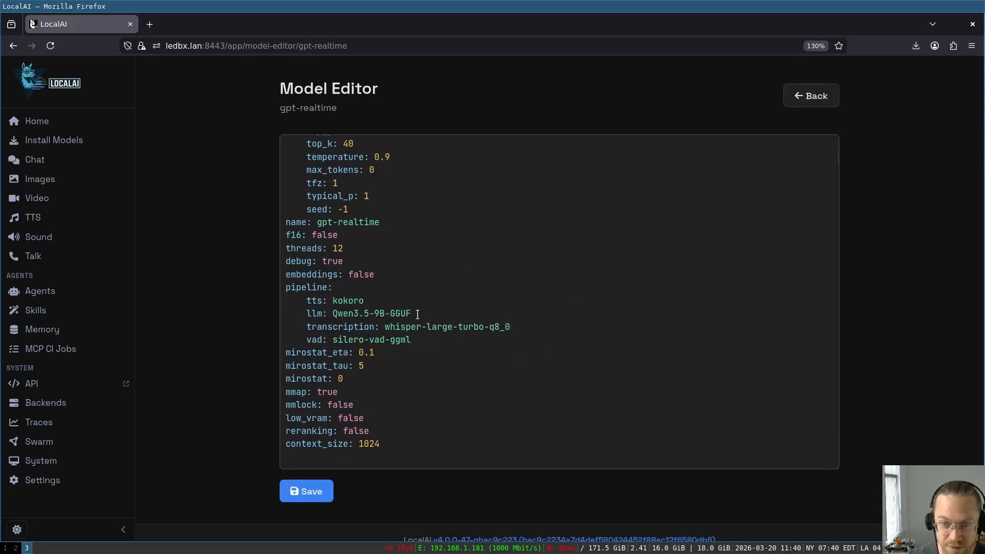
scroll(390, 271, "up", 2)
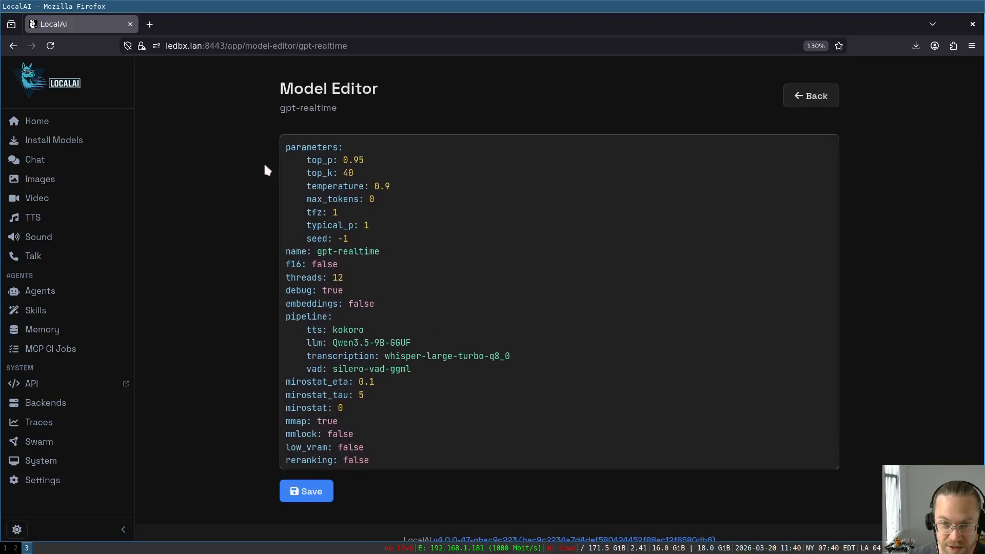
left_click_drag(290, 148, 428, 286)
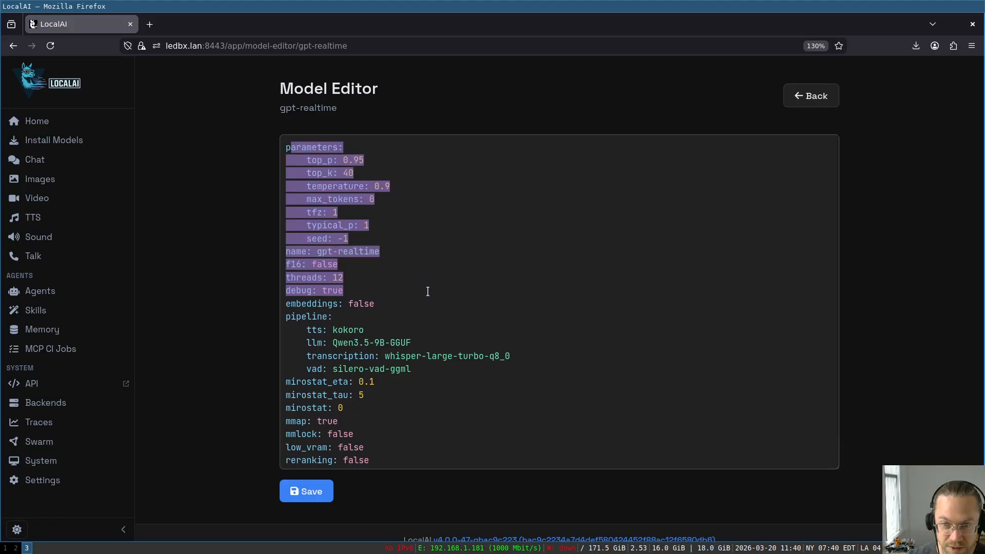
left_click(281, 331)
left_click_drag(282, 314, 454, 366)
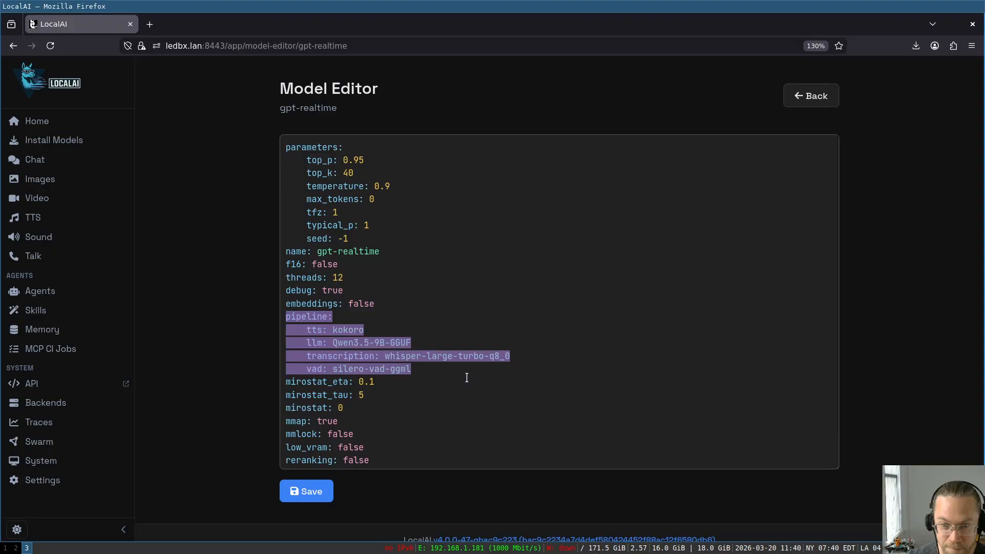
scroll(467, 377, "down", 2)
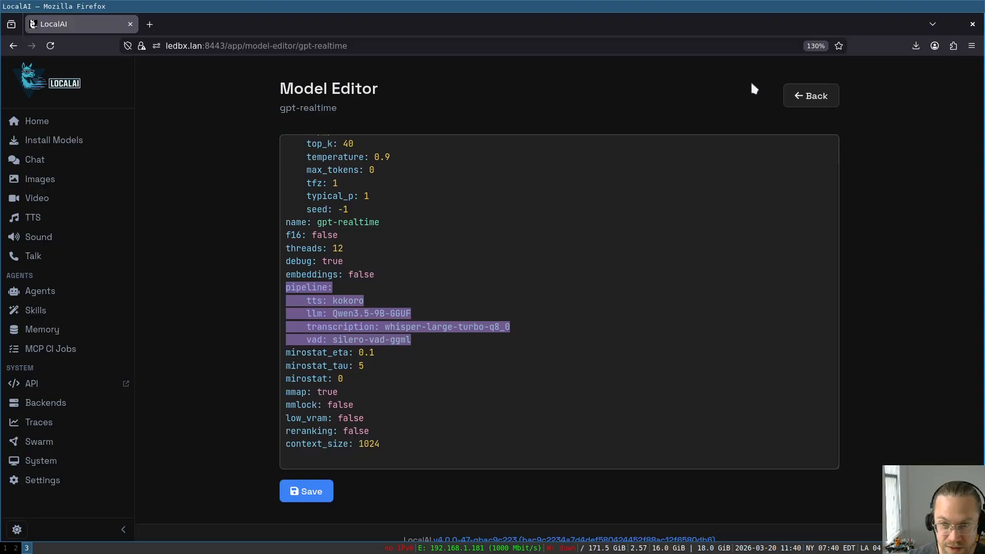
left_click(301, 491)
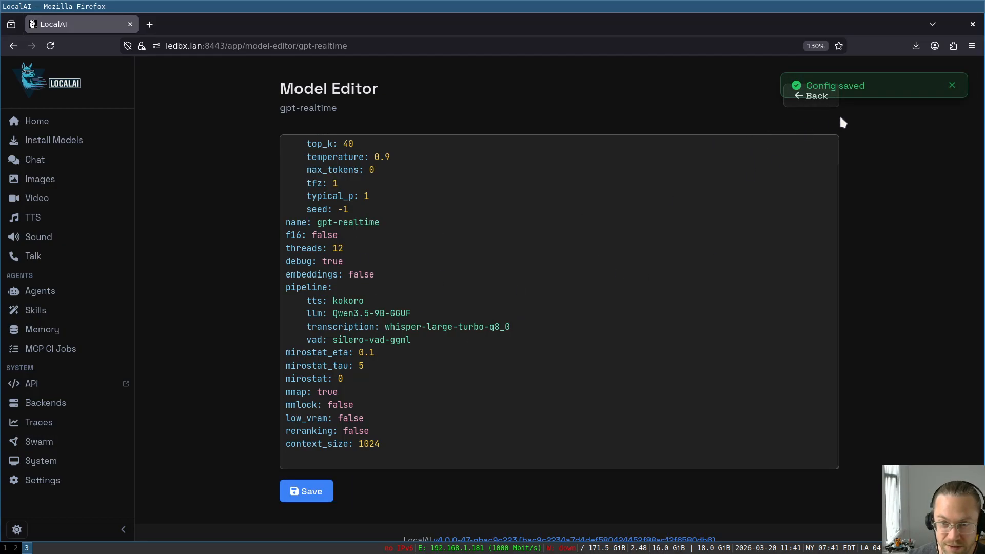
Return to the gpt-realtime pipeline form and review its VAD, transcription, LLM and TTS model fields.
left_click(11, 47)
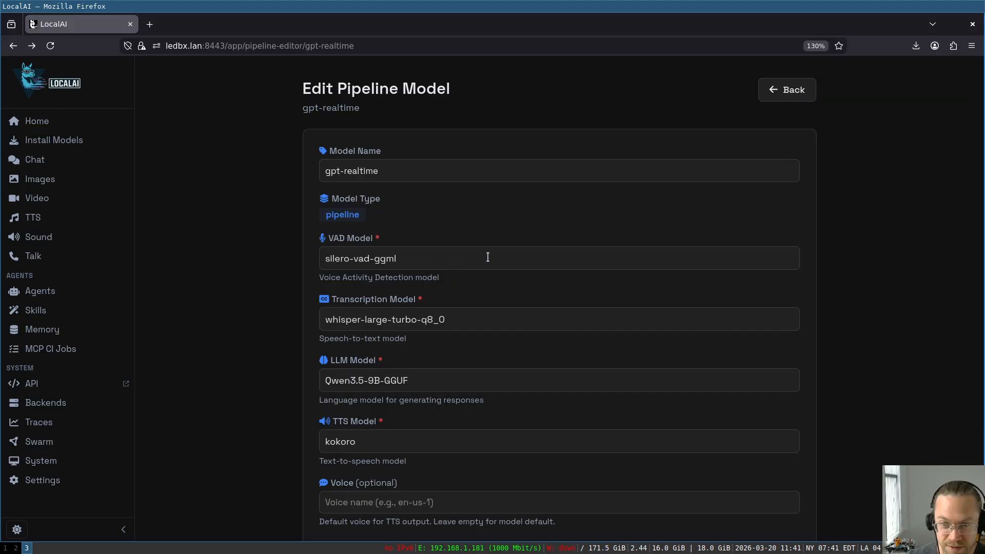
scroll(488, 258, "down", 3)
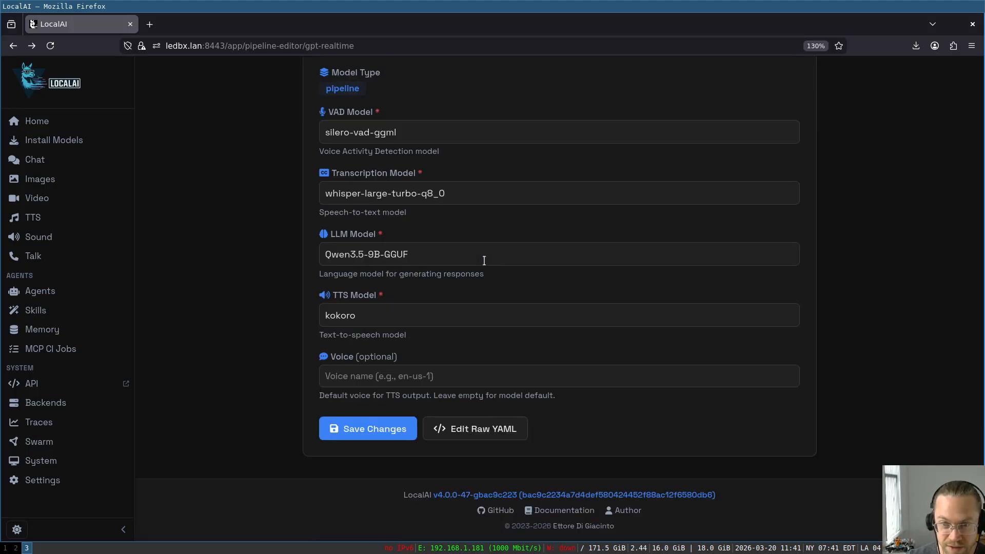
scroll(485, 260, "up", 3)
Examine the available choices for the pipeline's VAD Model, leaving the selection as it is.
left_click(511, 267)
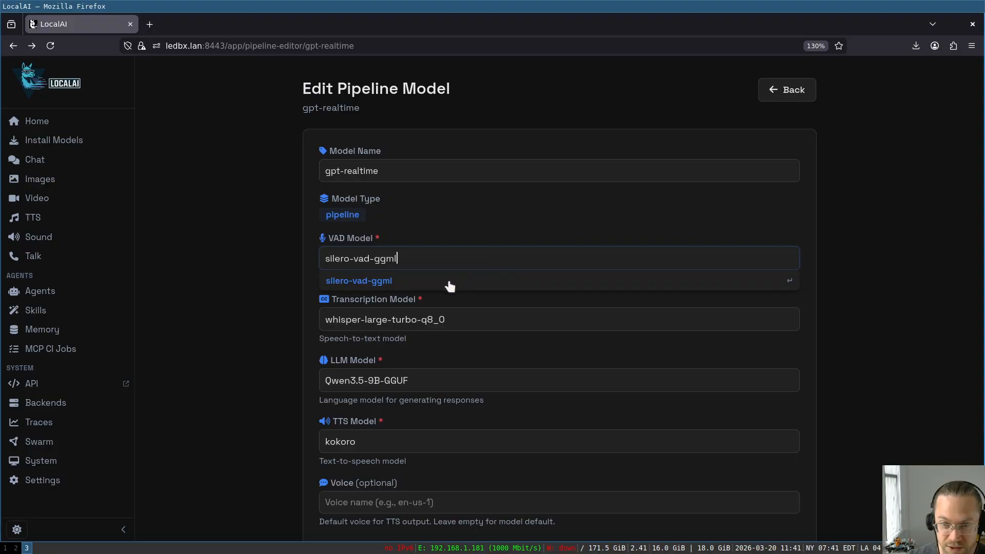
left_click(535, 236)
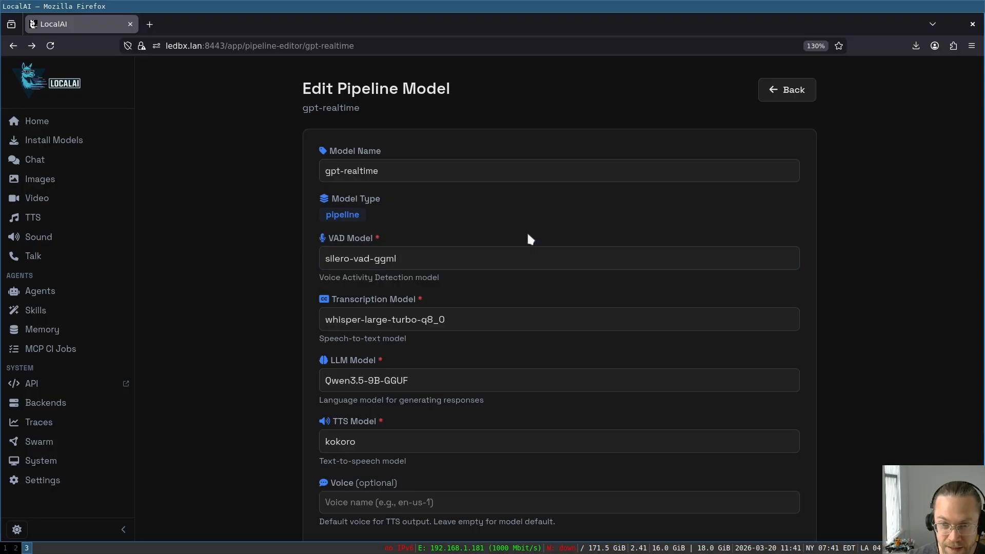
left_click(448, 257)
left_click(483, 236)
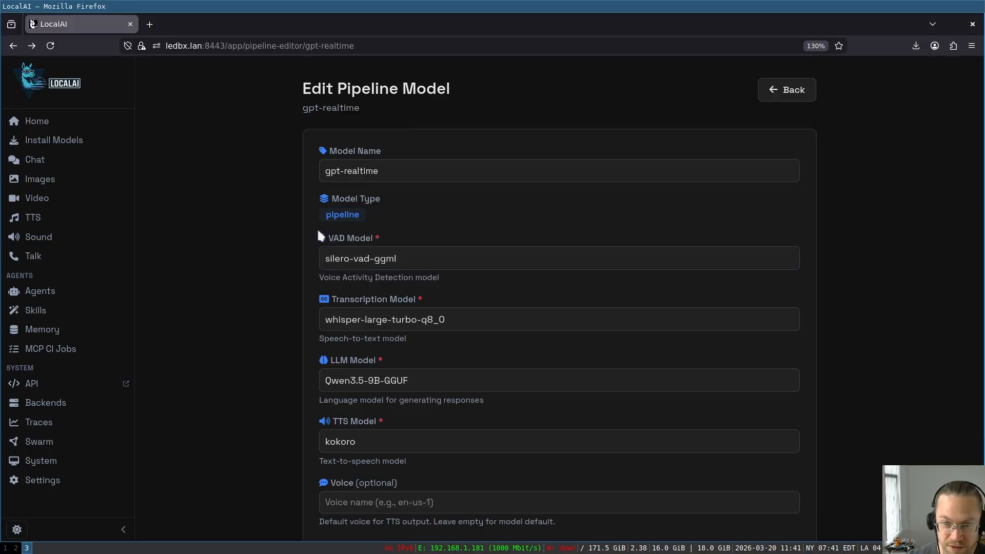
left_click_drag(320, 236, 382, 241)
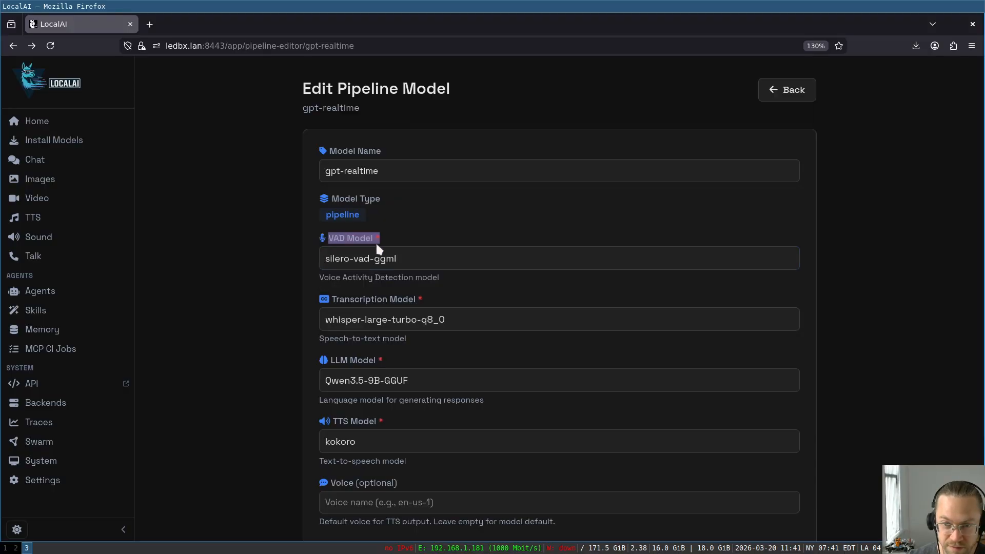
left_click(462, 262)
left_click(472, 243)
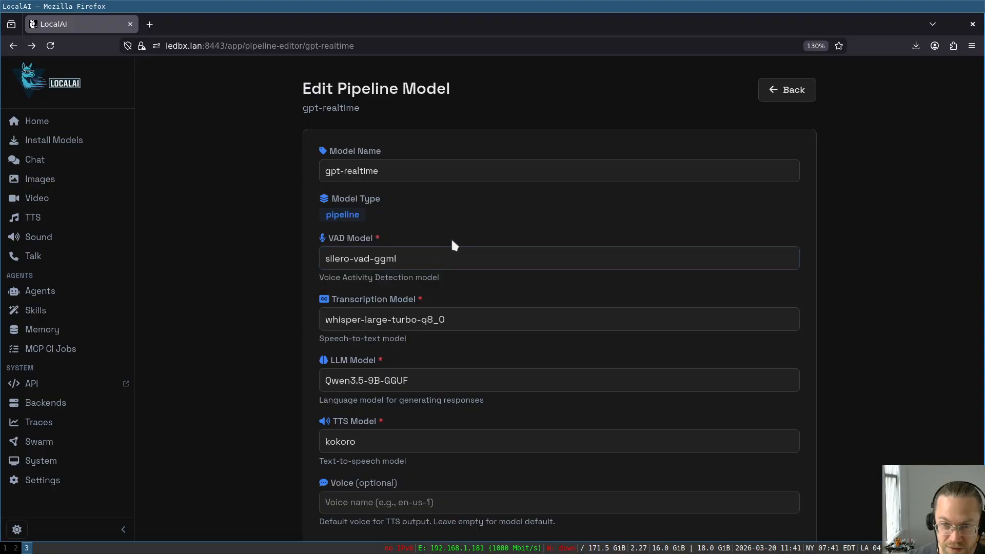
Clear the pipeline's LLM Model, filter the suggestions by "qwen", and choose Qwen3.5-9B-GGUF.
left_click(459, 260)
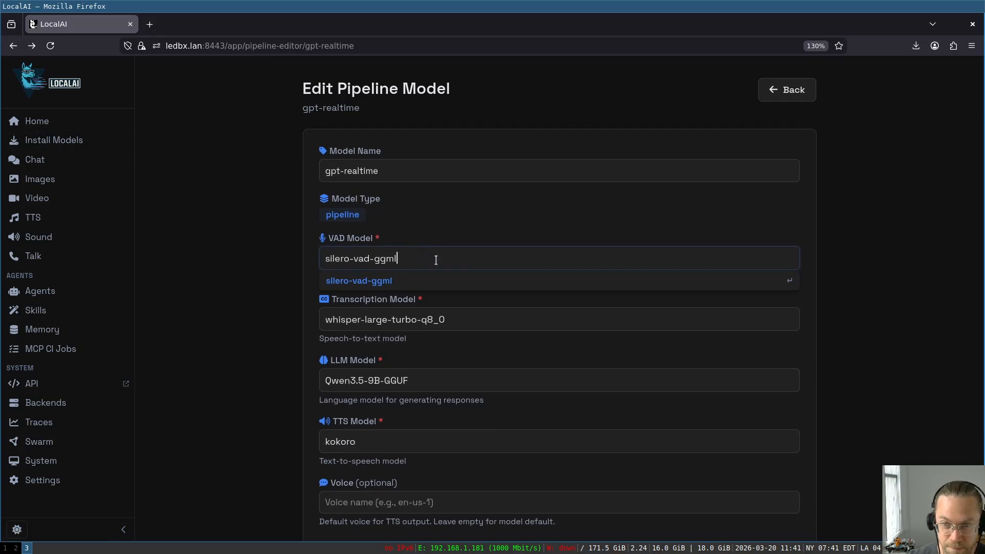
left_click(496, 373)
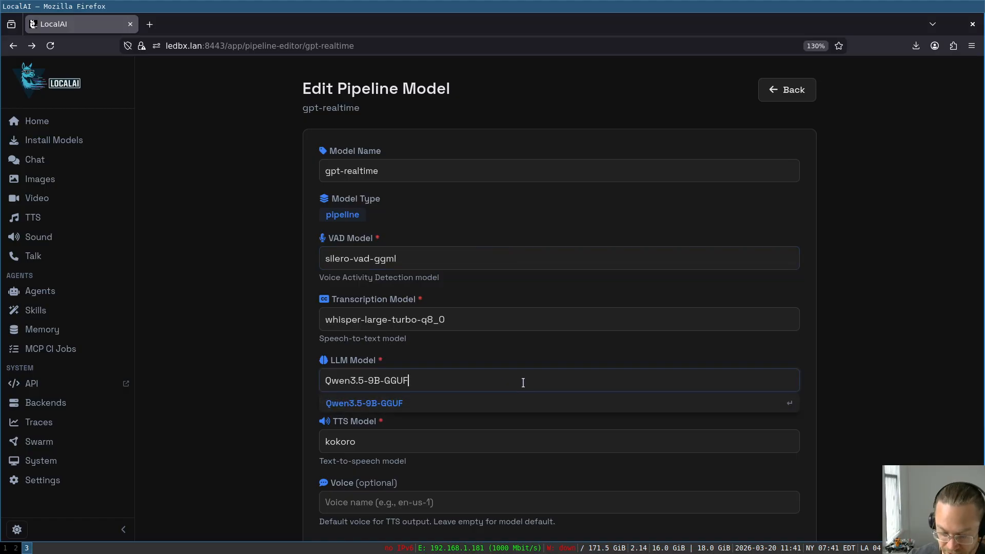
key("BackSpace")
key("BackSpace")
key("BackSpace")
key("BackSpace")
key("BackSpace")
key("BackSpace")
key("BackSpace")
key("BackSpace")
key("BackSpace")
key("BackSpace")
key("BackSpace")
key("BackSpace")
key("BackSpace")
key("BackSpace")
key("BackSpace")
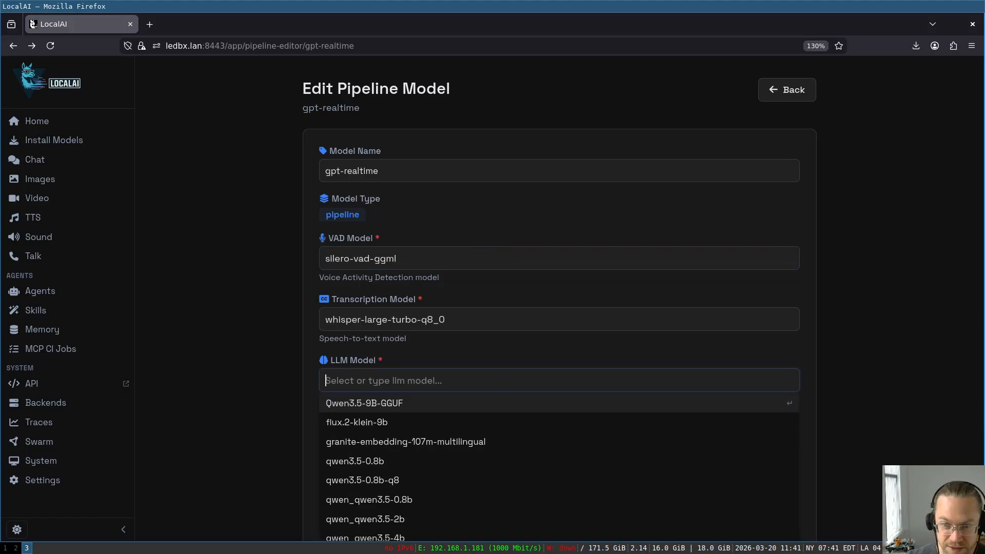
key("Down")
key("Down")
key("Down")
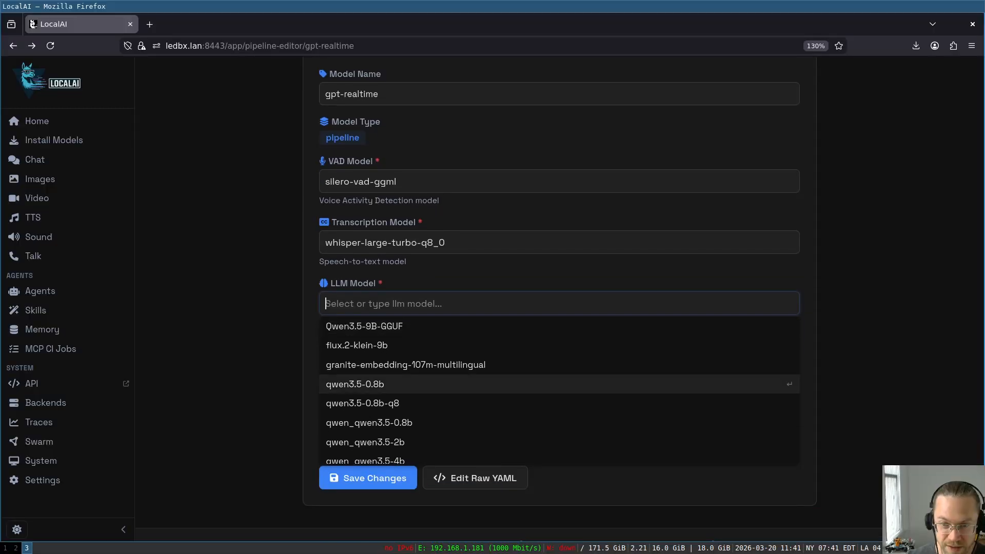
type("qwen")
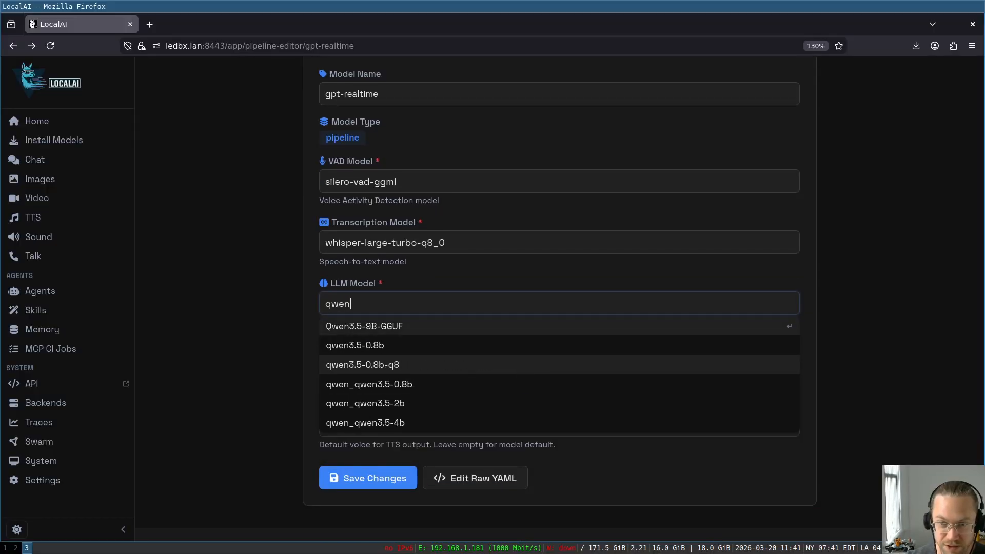
key("Return")
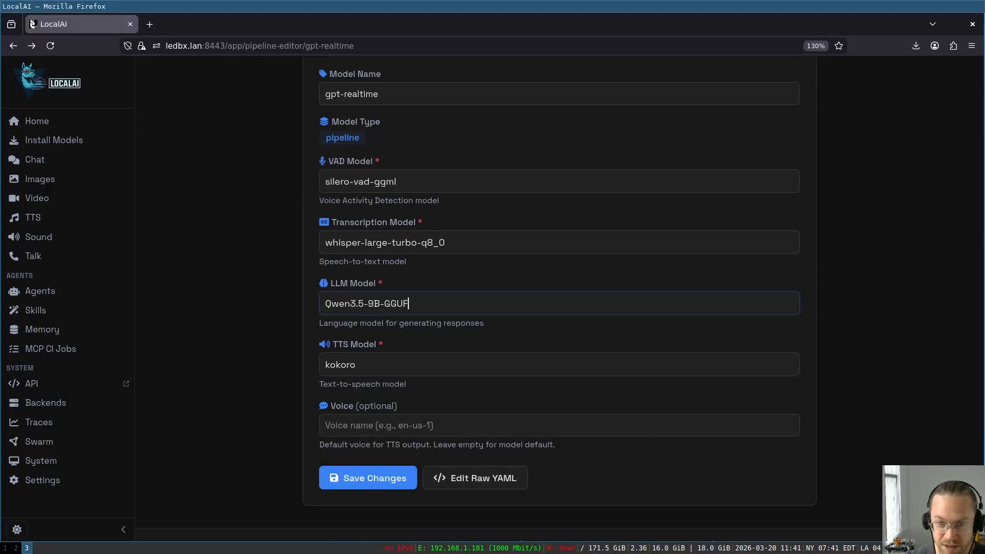
Check the available choices for the pipeline's TTS Model and save the pipeline changes.
left_click(530, 358)
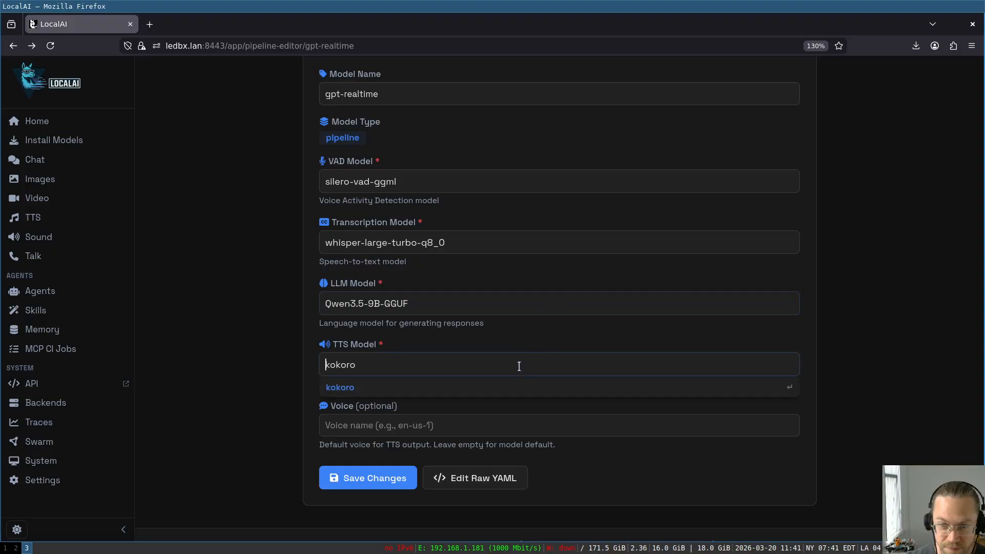
left_click(288, 336)
left_click(370, 480)
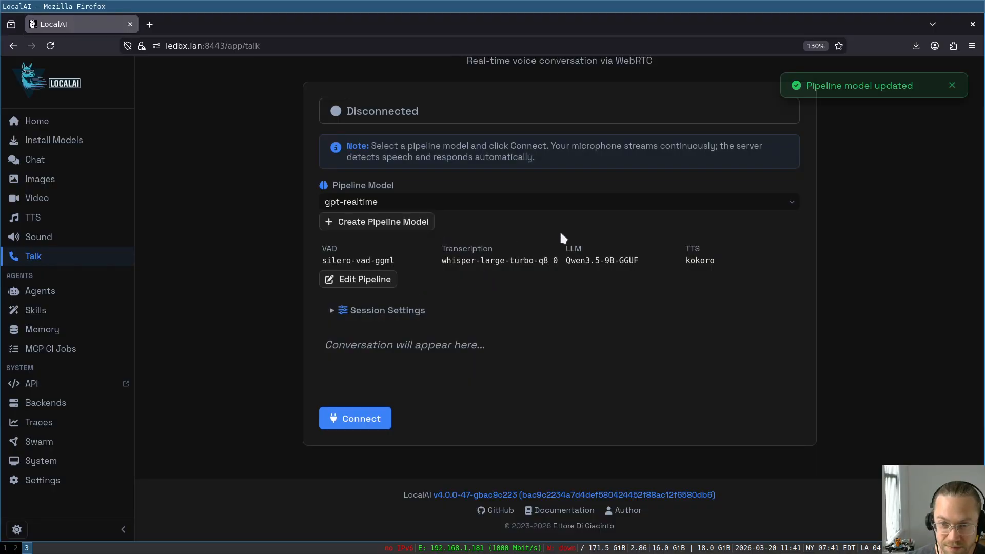
Start a real-time voice session with the gpt-realtime pipeline, speak a short phrase, and disconnect.
scroll(540, 328, "up", 2)
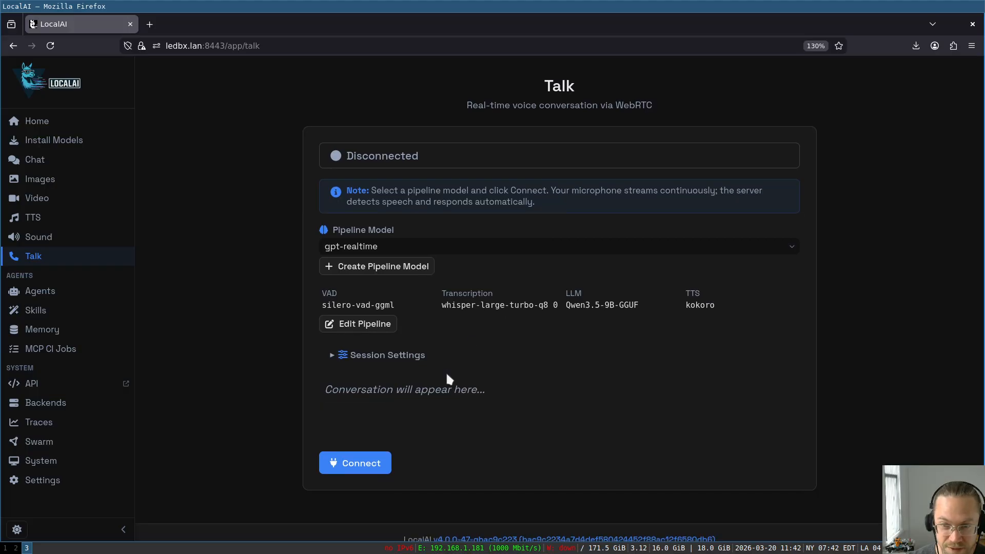
scroll(445, 371, "down", 2)
left_click(390, 418)
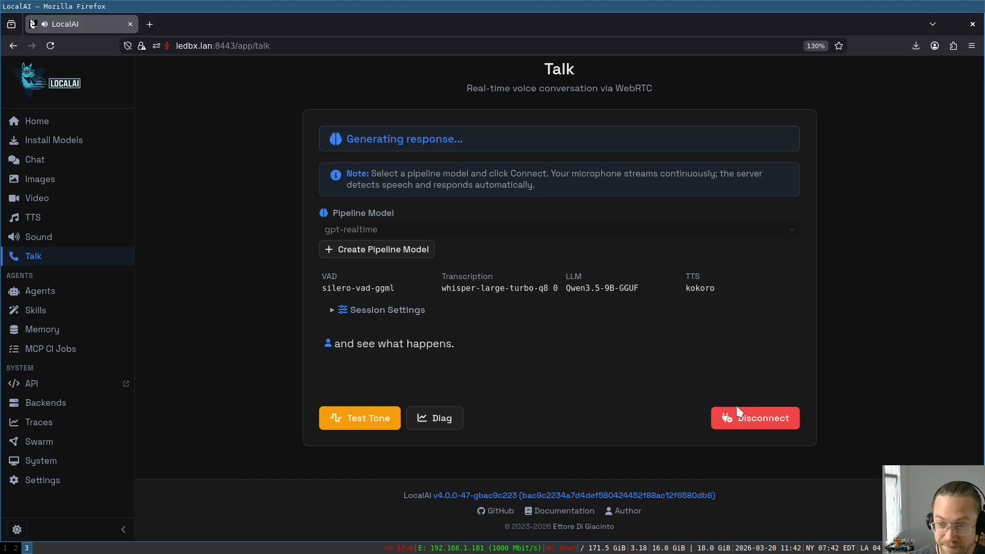
left_click(765, 422)
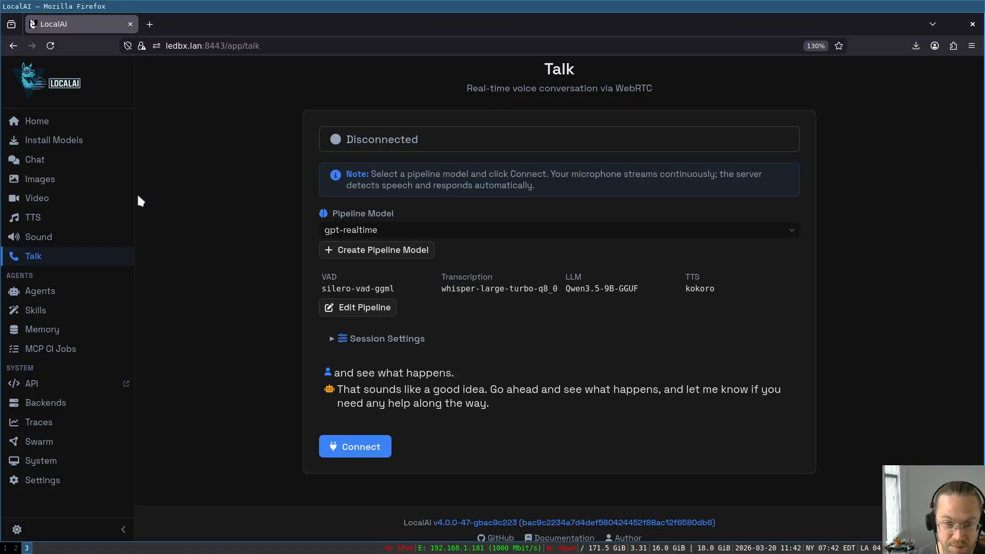
Stop the running Qwen3.5-9B-GGUF model from the System page's installed models list.
left_click(72, 461)
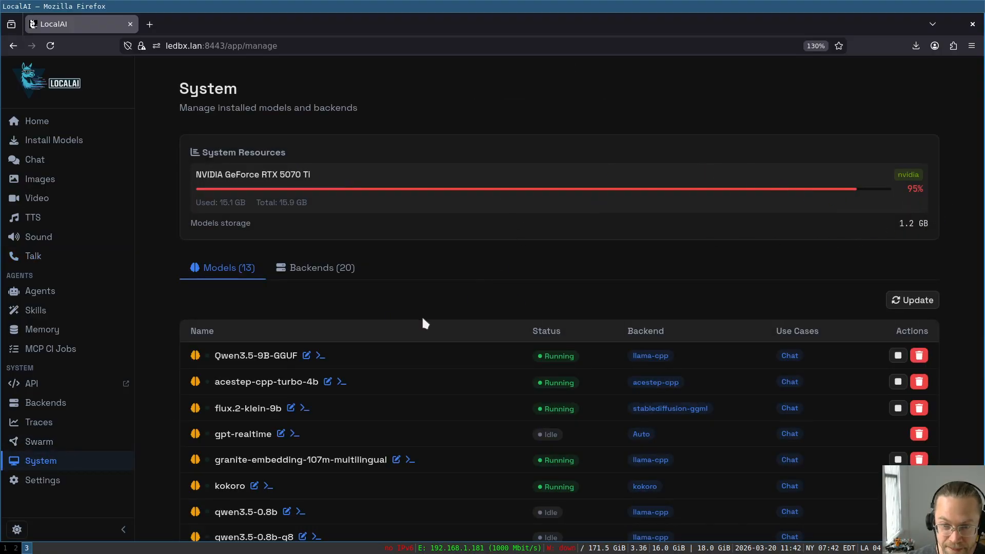
scroll(422, 316, "down", 5)
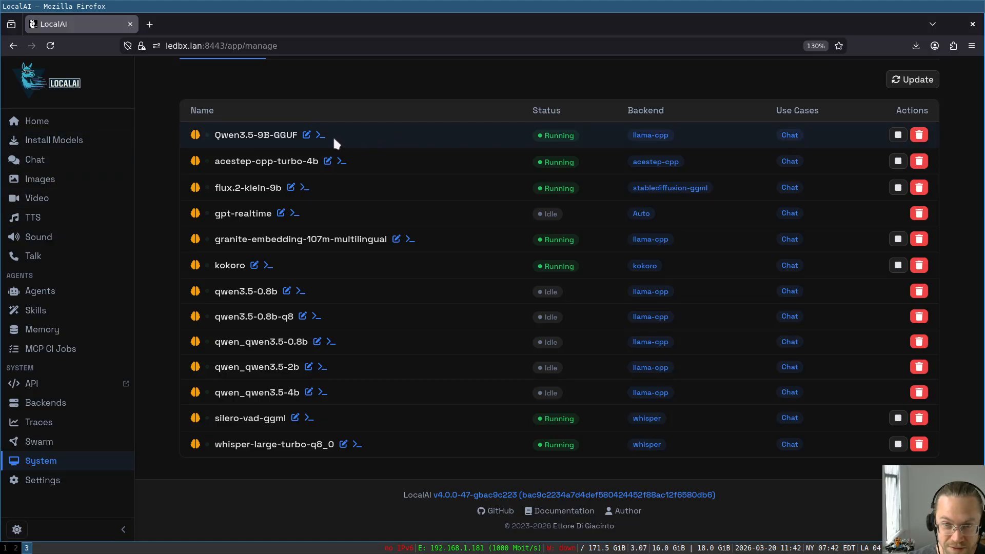
left_click(898, 135)
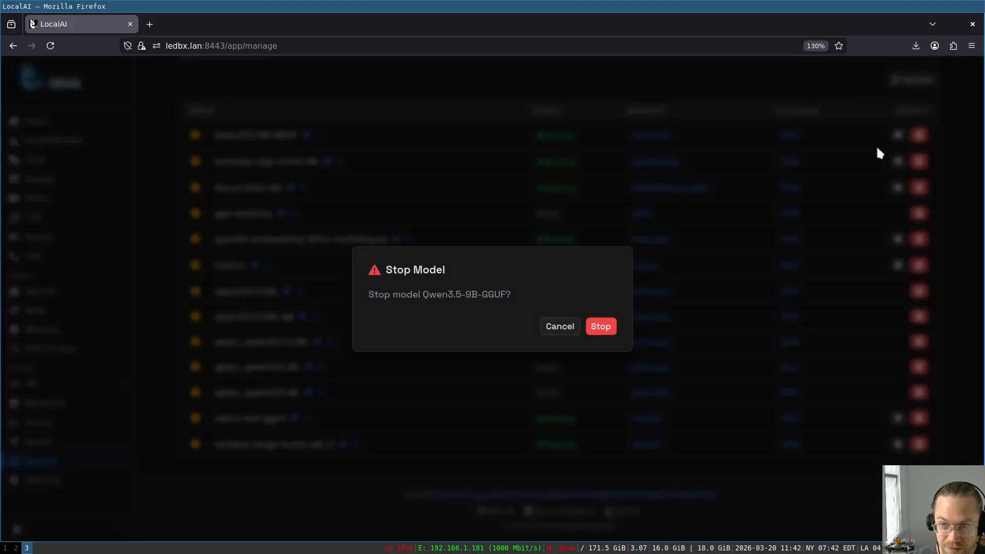
left_click(599, 332)
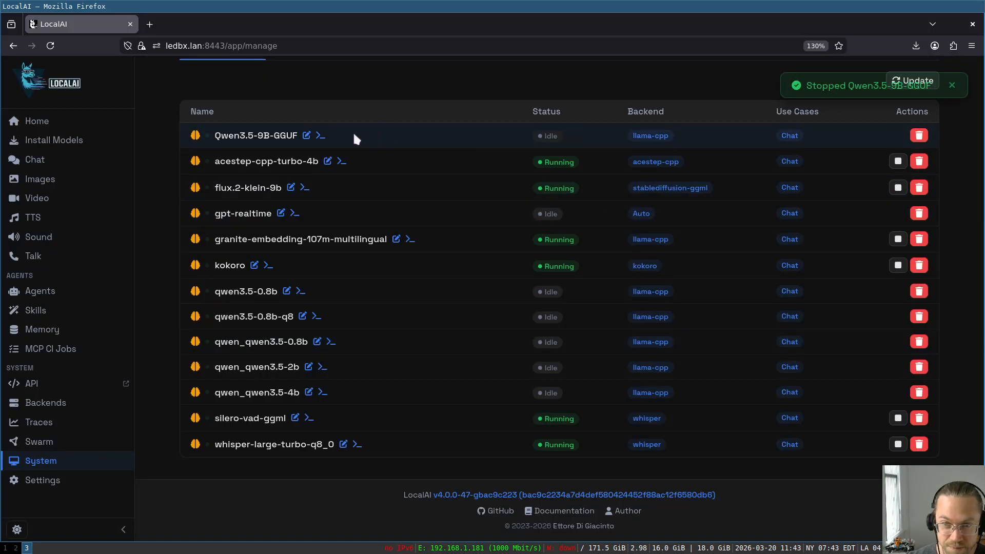
Set context_size to 64000 in the Qwen3.5-9B-GGUF model configuration and save it.
left_click(307, 136)
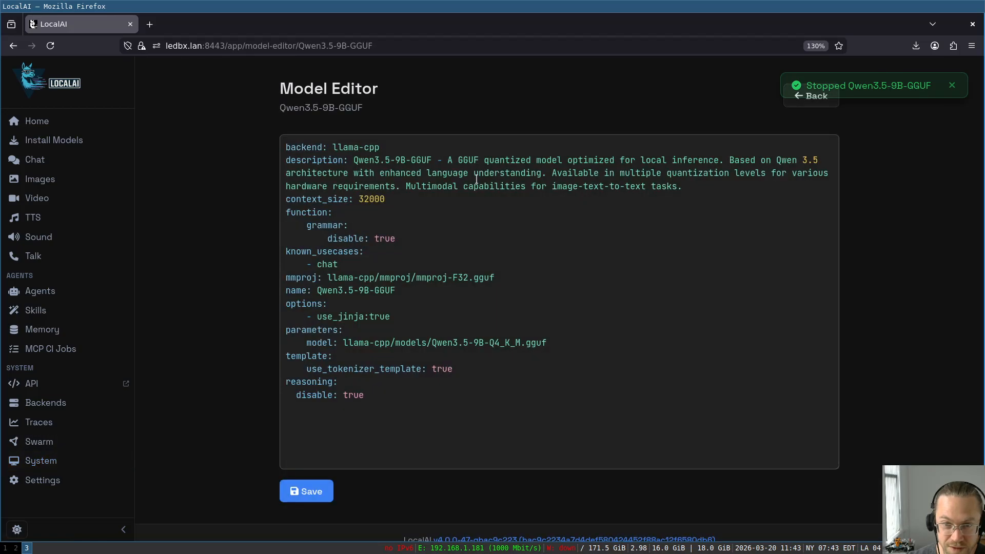
left_click(435, 202)
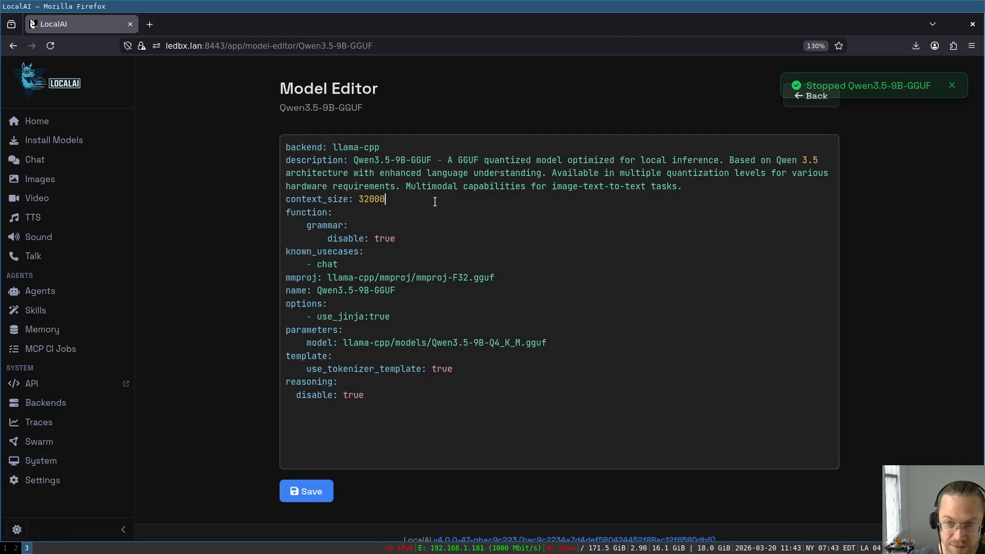
key("BackSpace")
key("BackSpace")
key("BackSpace")
key("BackSpace")
key("BackSpace")
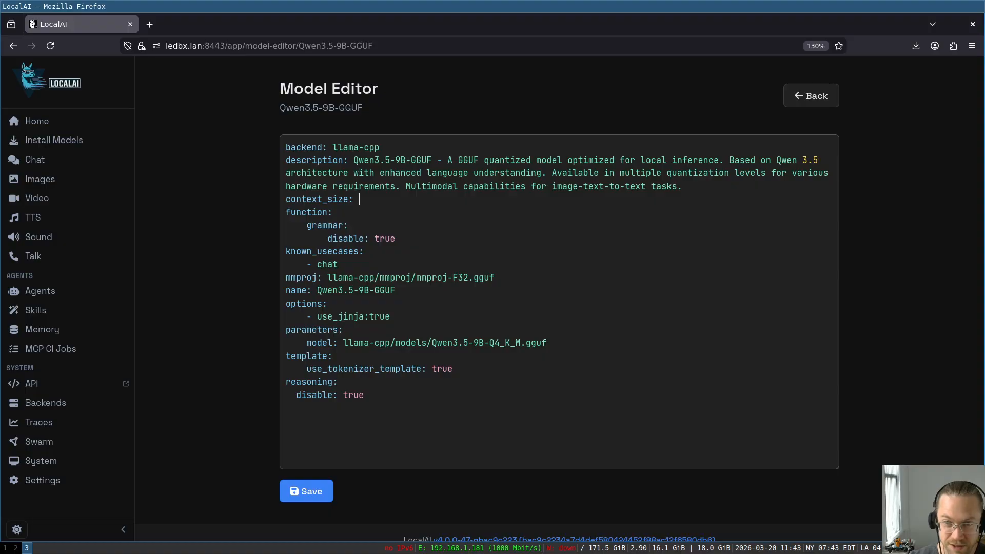
type("64000")
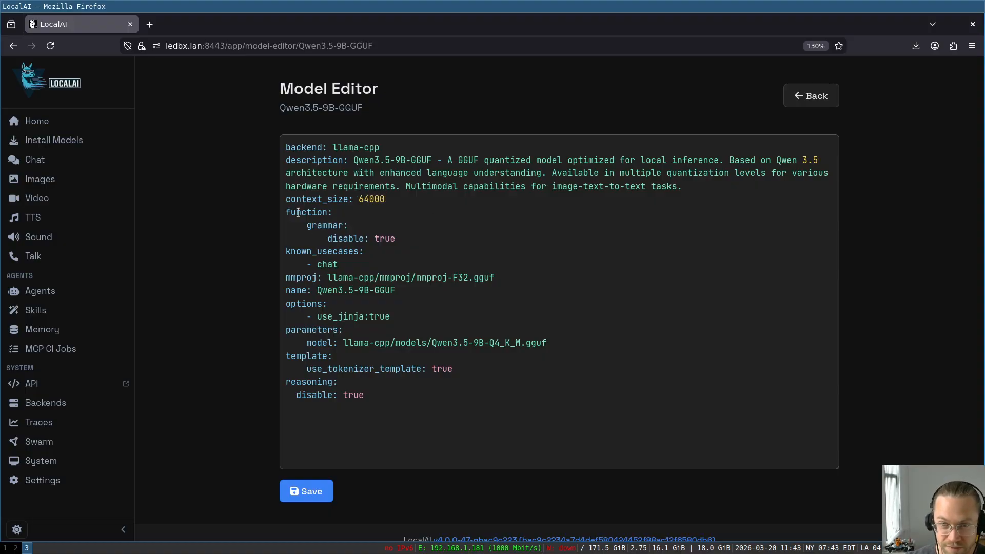
mouse_move(286, 199)
left_mouse_down()
mouse_move(396, 206)
mouse_move(286, 200)
left_mouse_up()
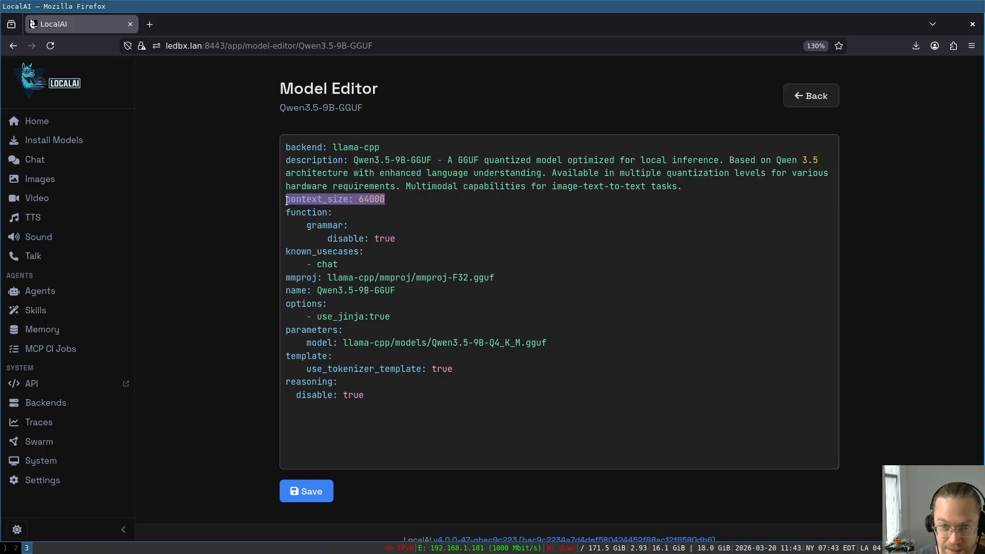
left_click(383, 204)
left_click(310, 490)
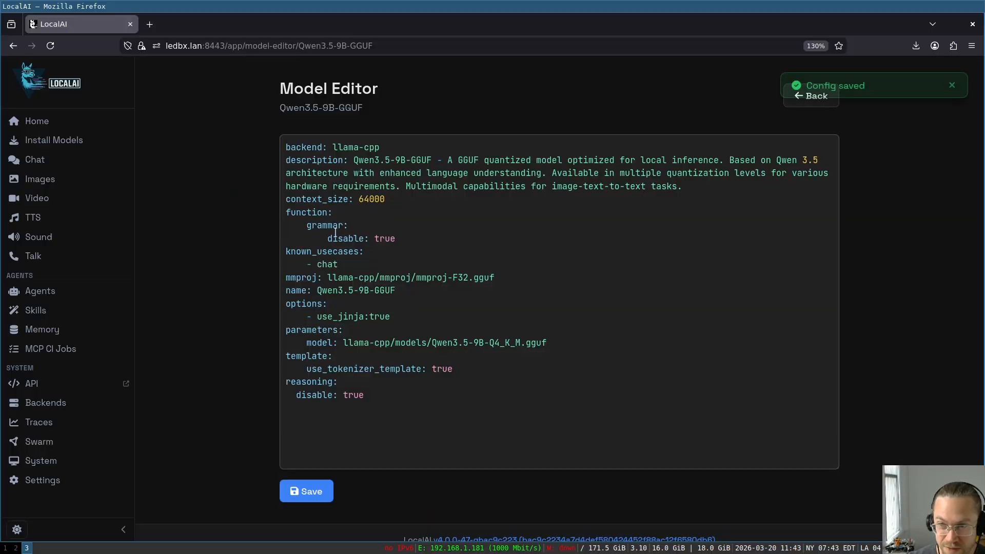
Switch the existing hello chat to the Qwen3.5-9B-GGUF model and send the message "retry".
left_click(33, 159)
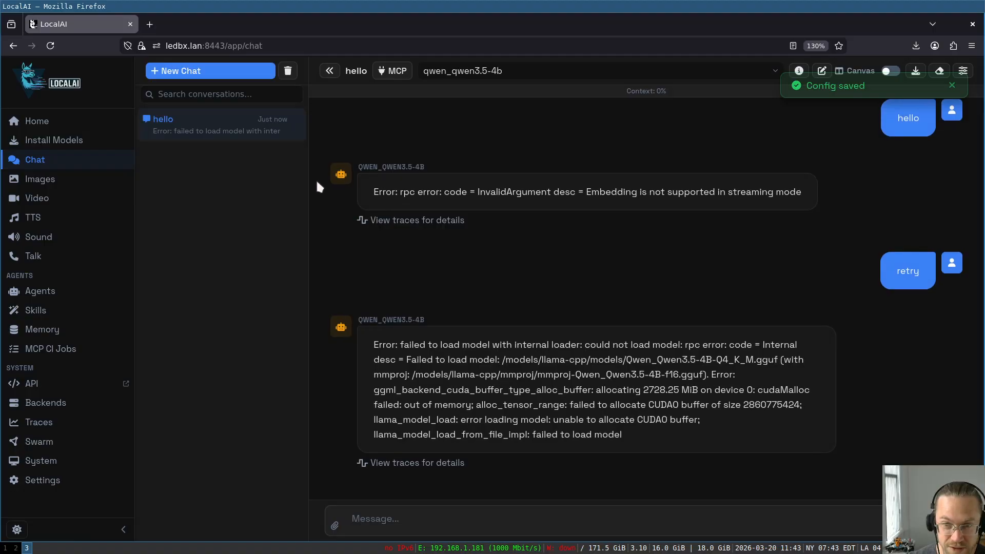
left_click(519, 78)
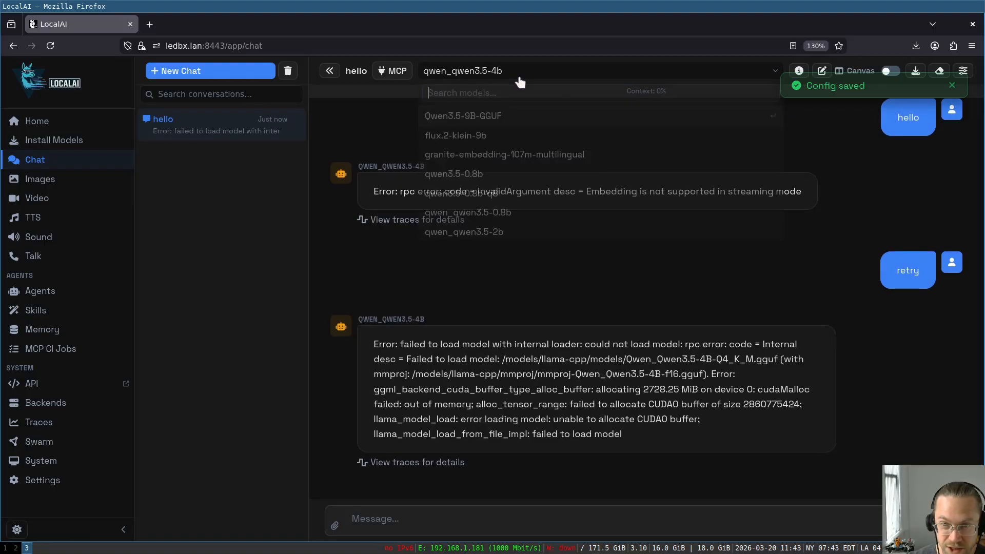
key("Return")
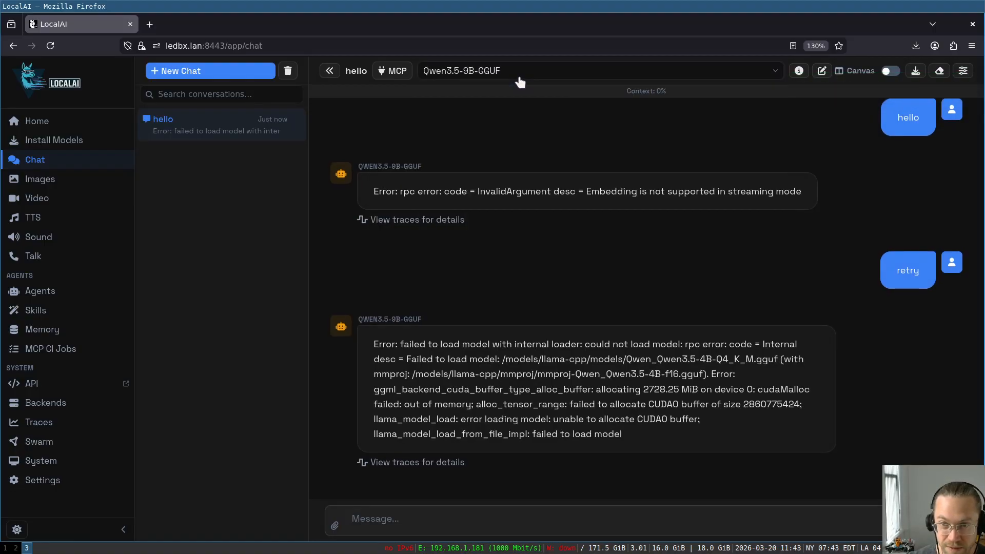
left_click(526, 509)
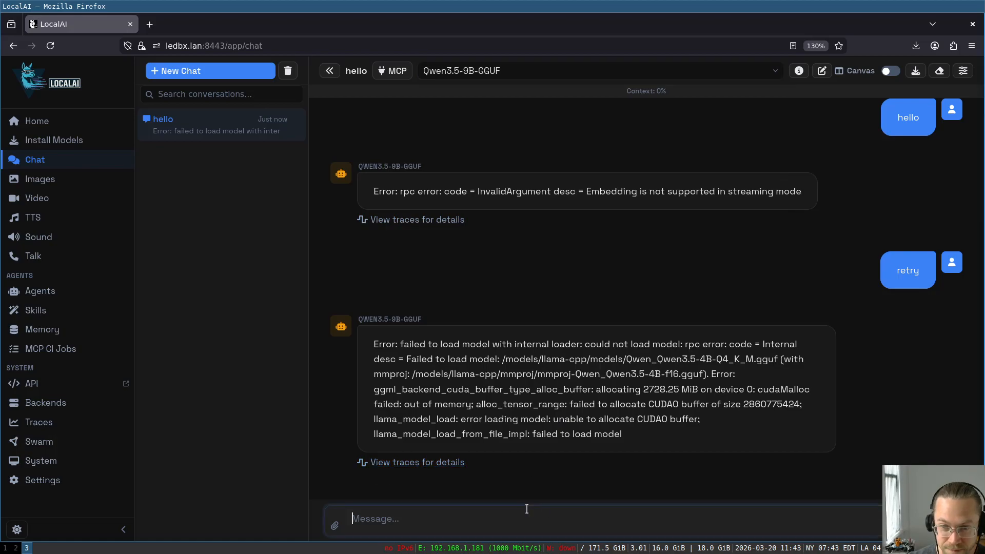
type("re")
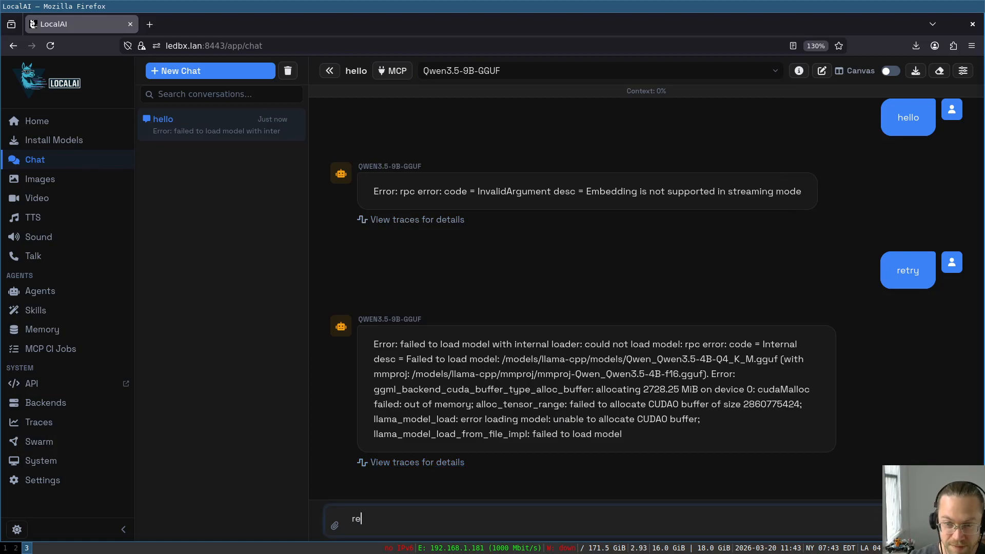
type("try")
key("Return")
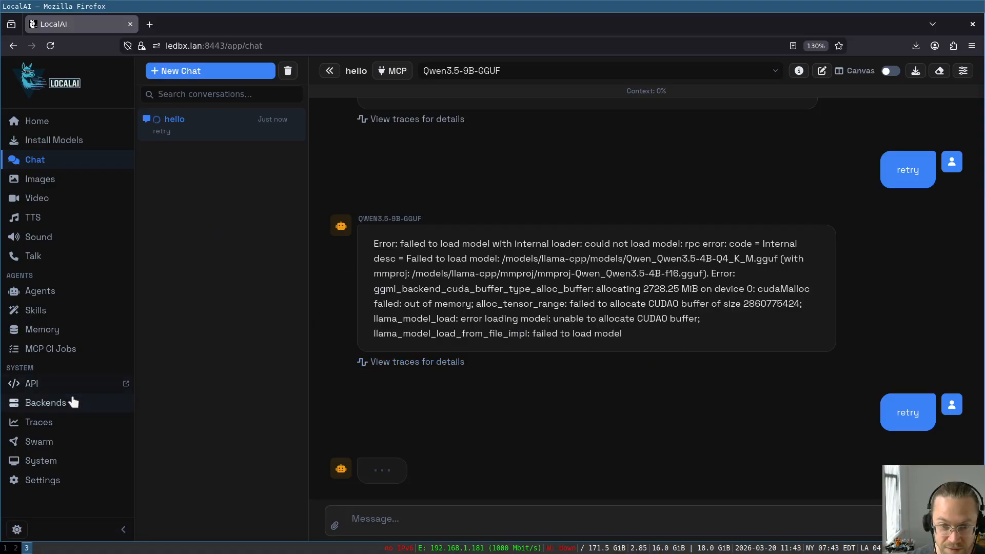
Open the Traces page in a new browser tab and read the latest error reply in the chat.
right_click(64, 420)
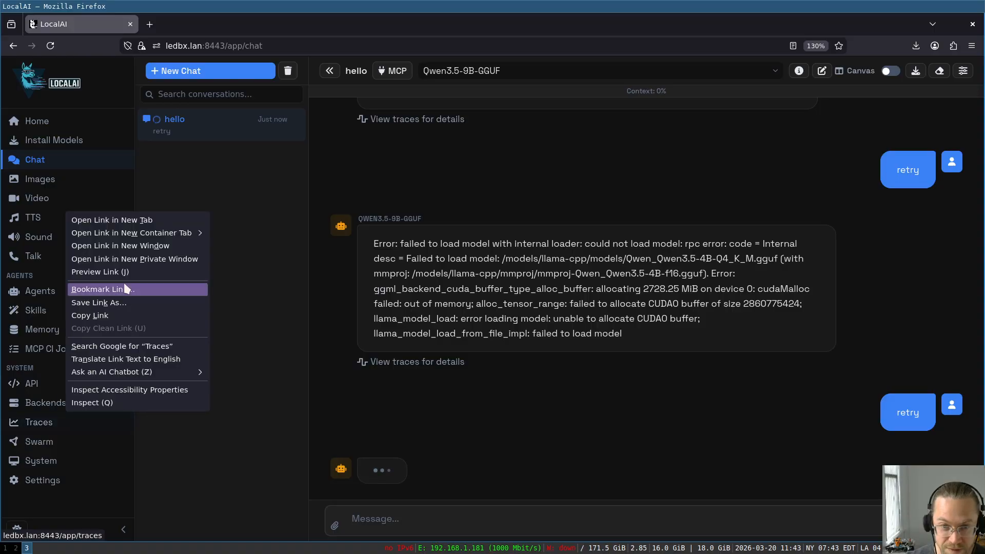
left_click(162, 219)
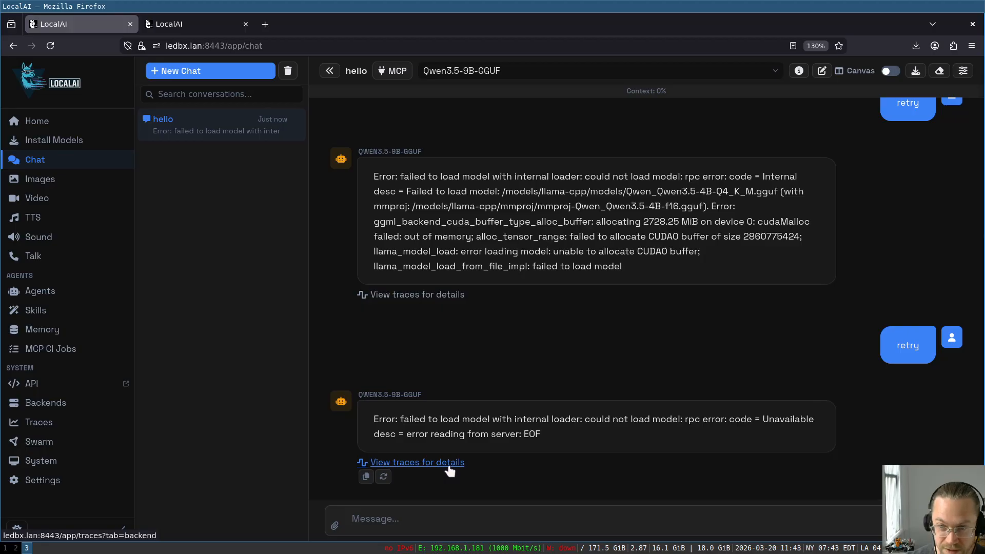
left_click_drag(392, 419, 566, 439)
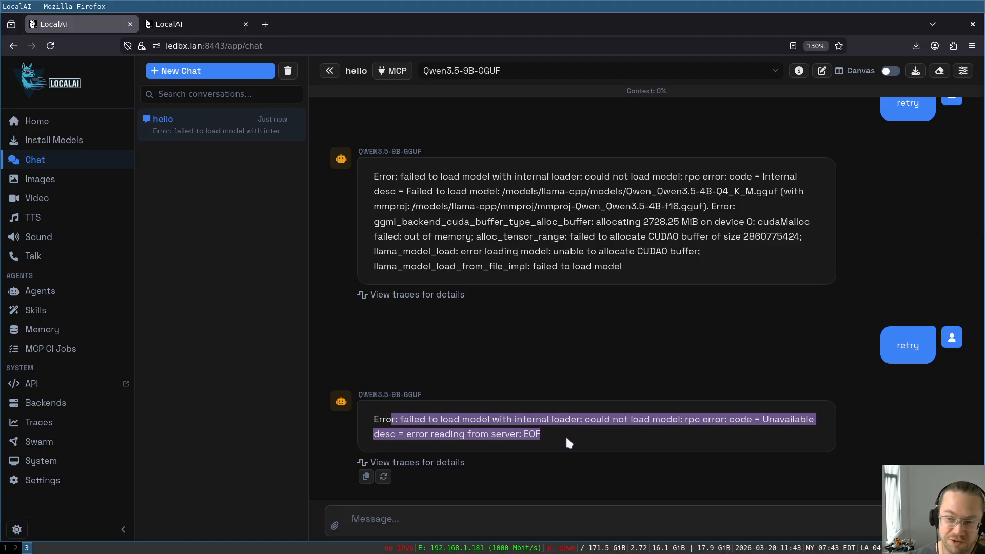
left_click(566, 435)
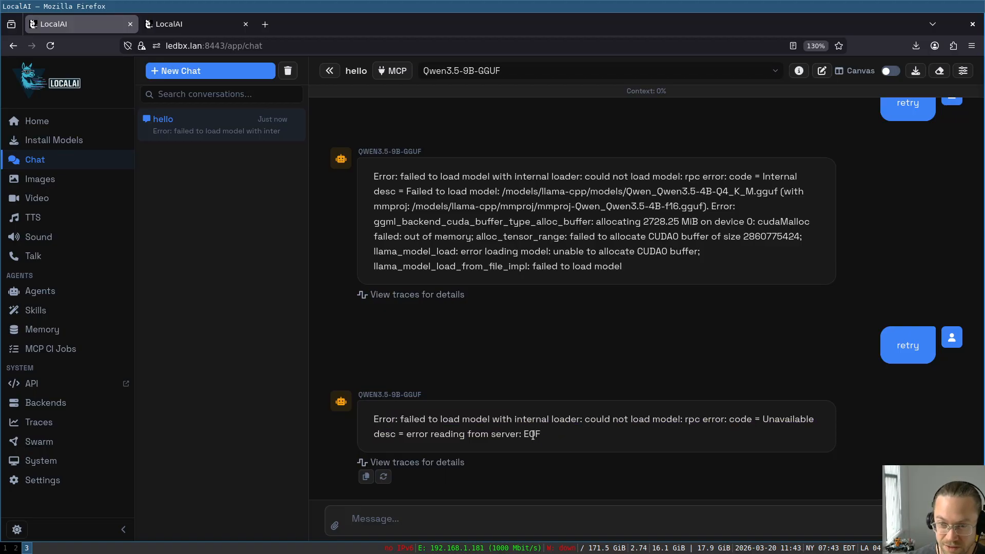
left_click_drag(524, 434, 563, 439)
left_click(610, 412)
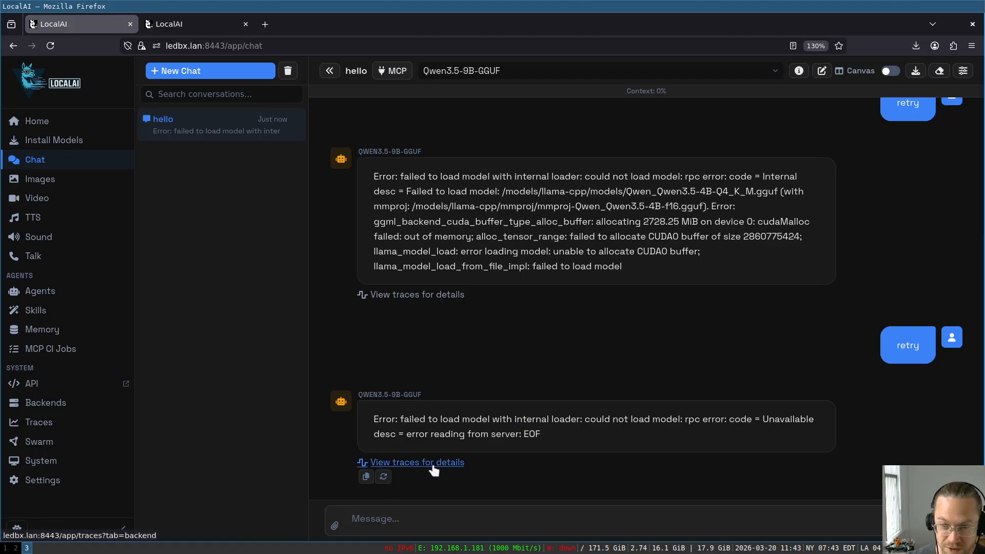
Open the traces for the latest chat error, expand the newest Qwen3.5-9B-GGUF model_load entry, and view its backend logs.
left_click(454, 462)
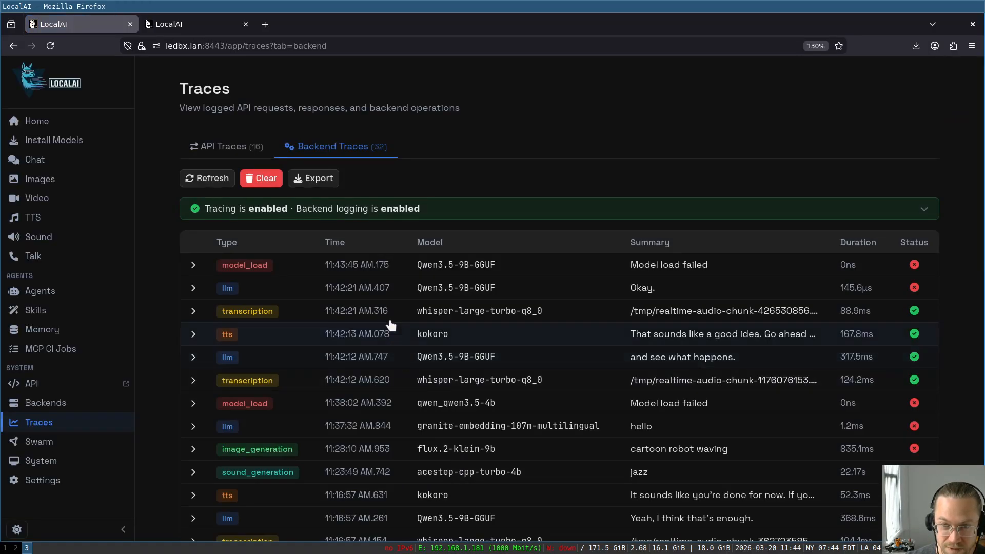
left_click(415, 264)
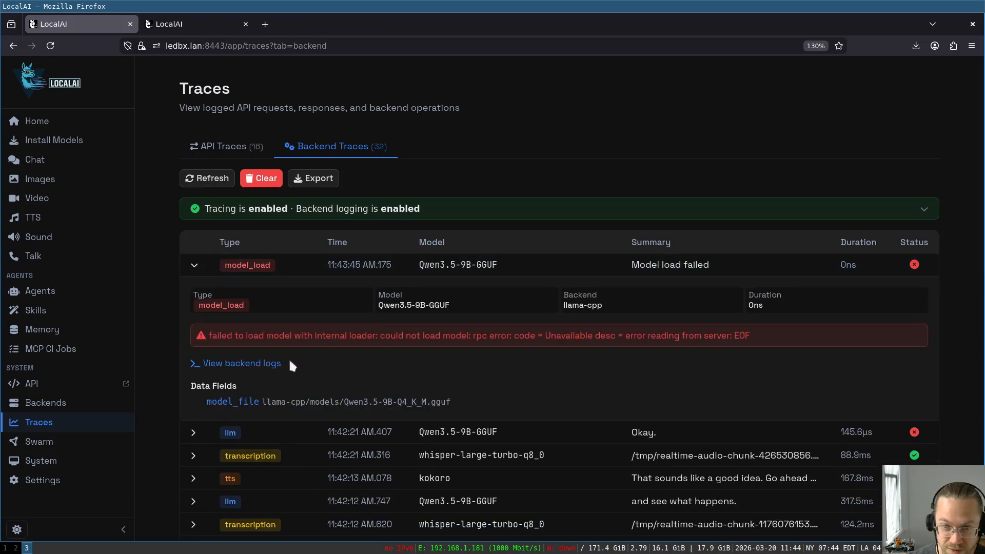
left_click(258, 364)
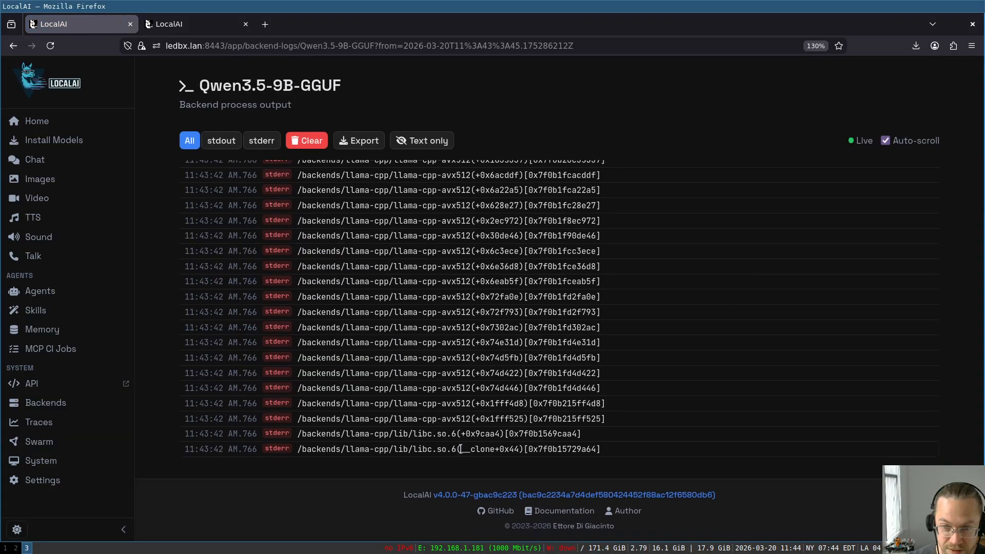
Examine the Qwen3.5-9B-GGUF backend logs around the assertion and CUDA buffer allocation lines just before the stack trace.
scroll(479, 342, "up", 5)
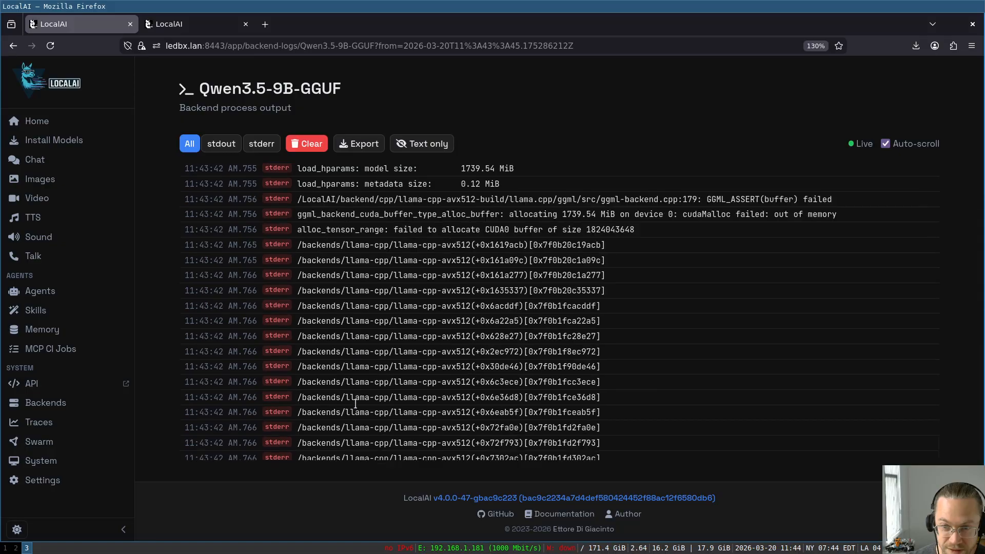
scroll(423, 409, "up", 5)
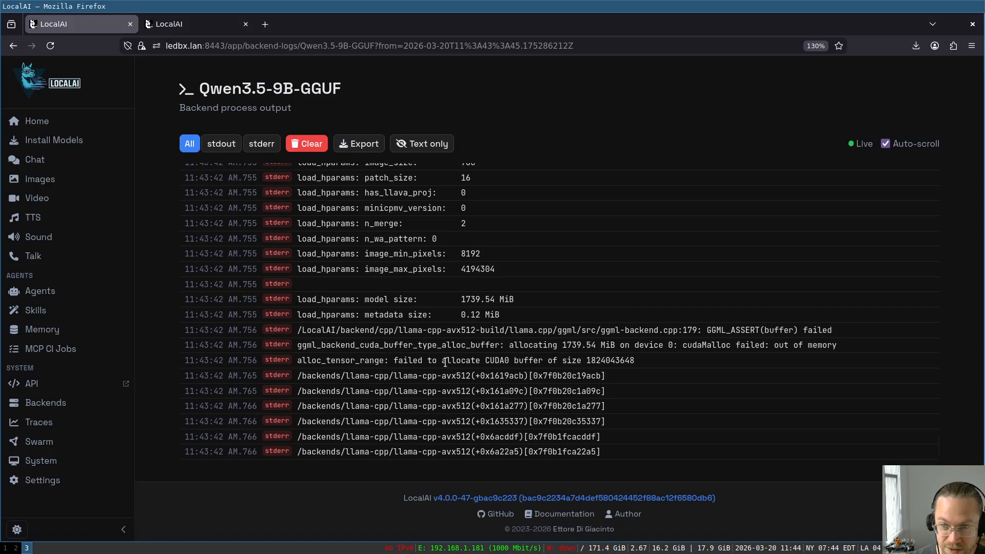
left_click_drag(388, 347, 827, 347)
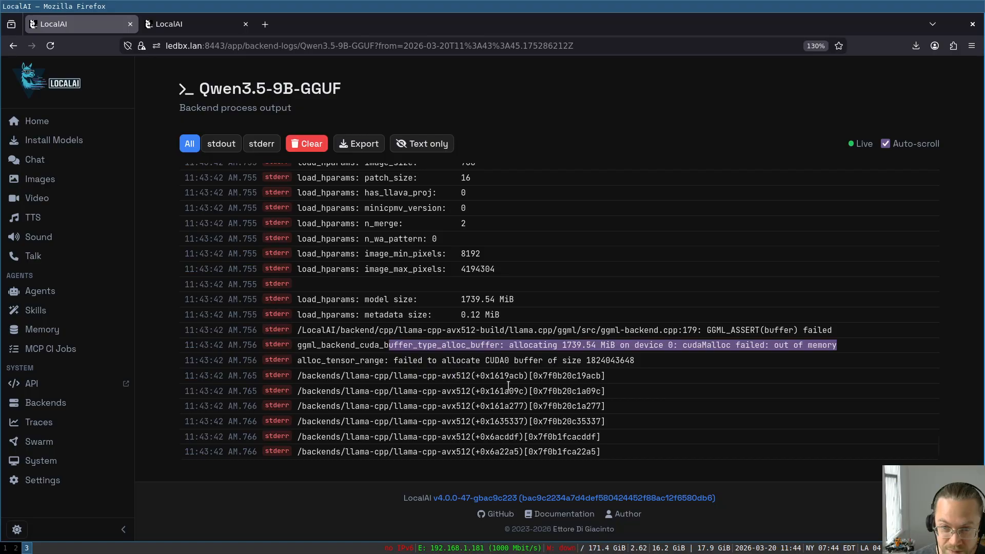
left_click_drag(456, 377, 553, 395)
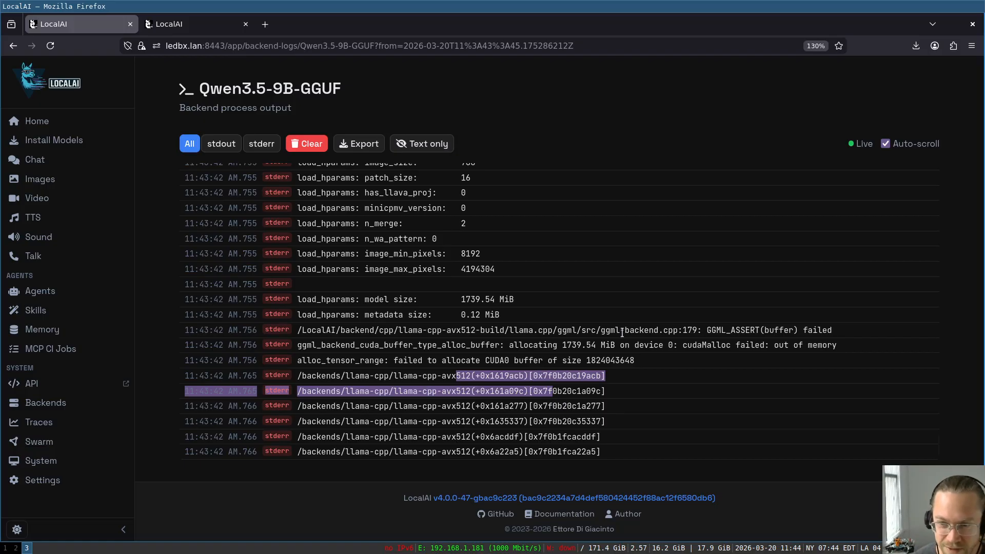
left_click_drag(668, 331, 833, 331)
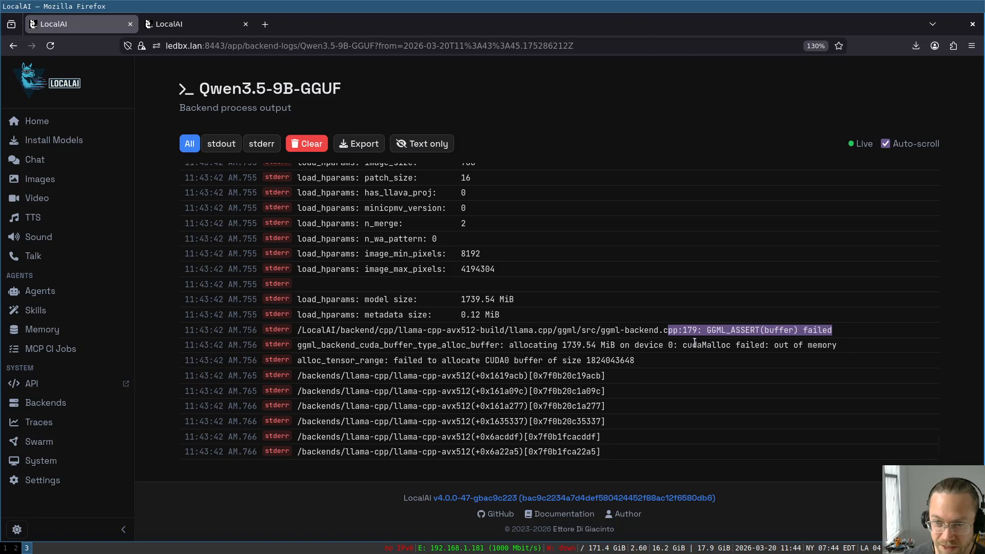
left_click(667, 344)
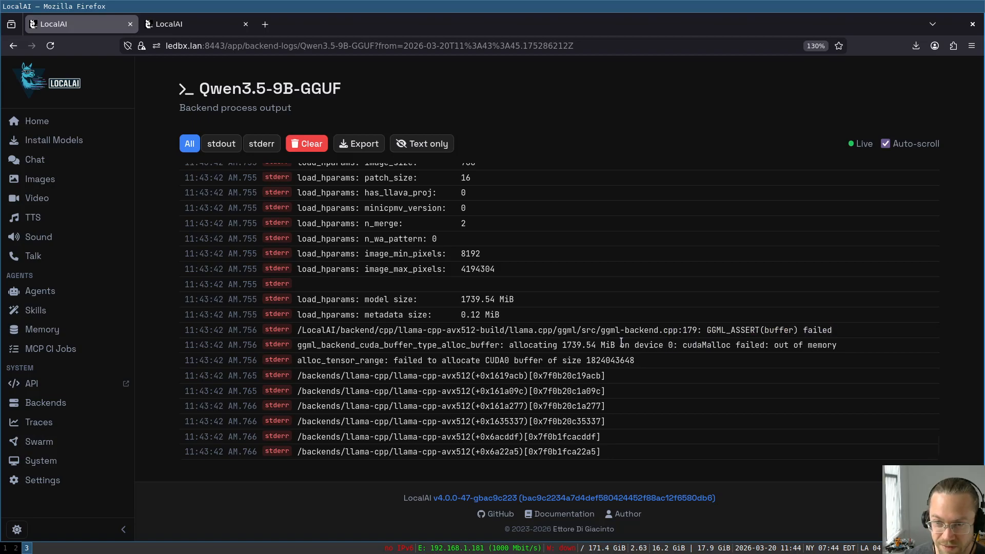
left_click_drag(633, 335, 748, 342)
left_click(737, 343)
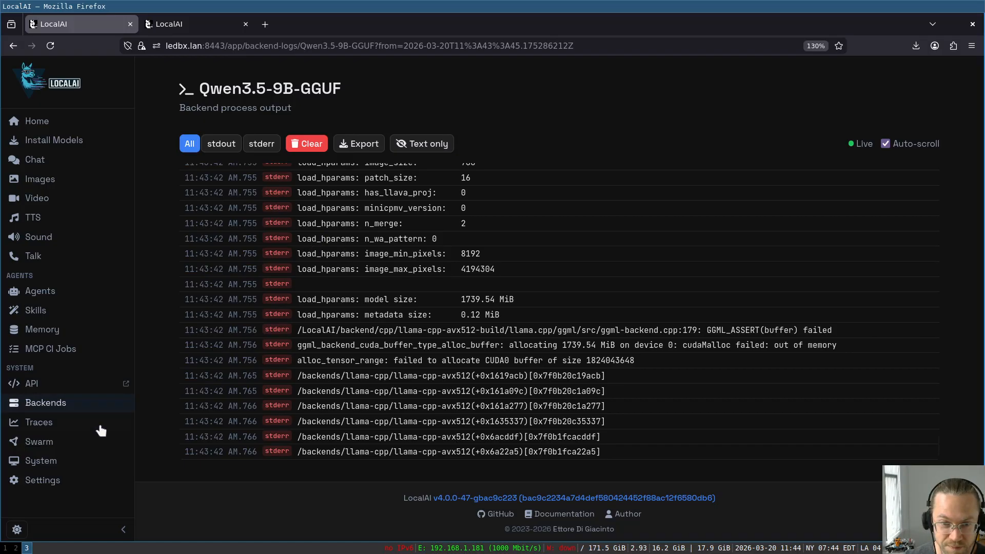
Open the System page and stop the running kokoro and granite-embedding-107m-multilingual models.
left_click(67, 469)
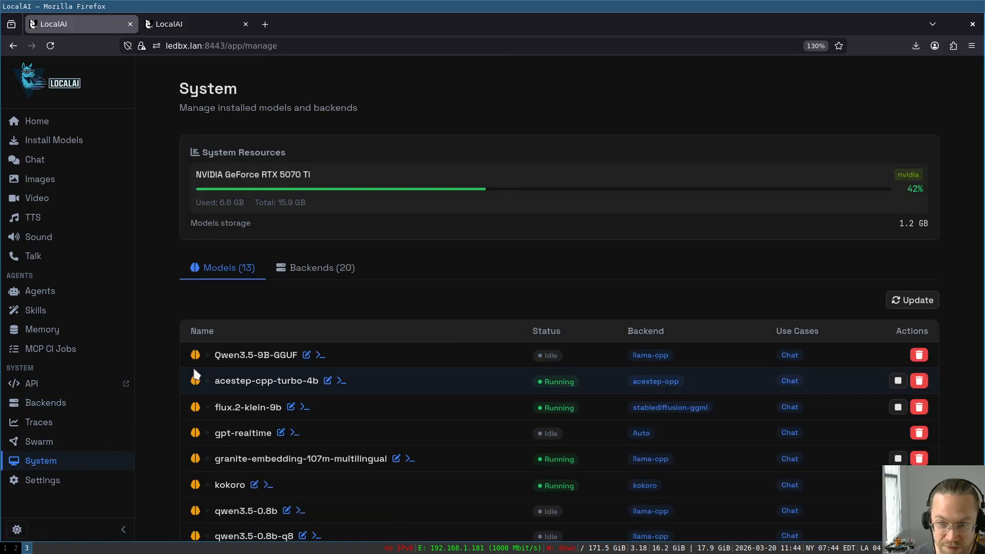
scroll(676, 318, "down", 3)
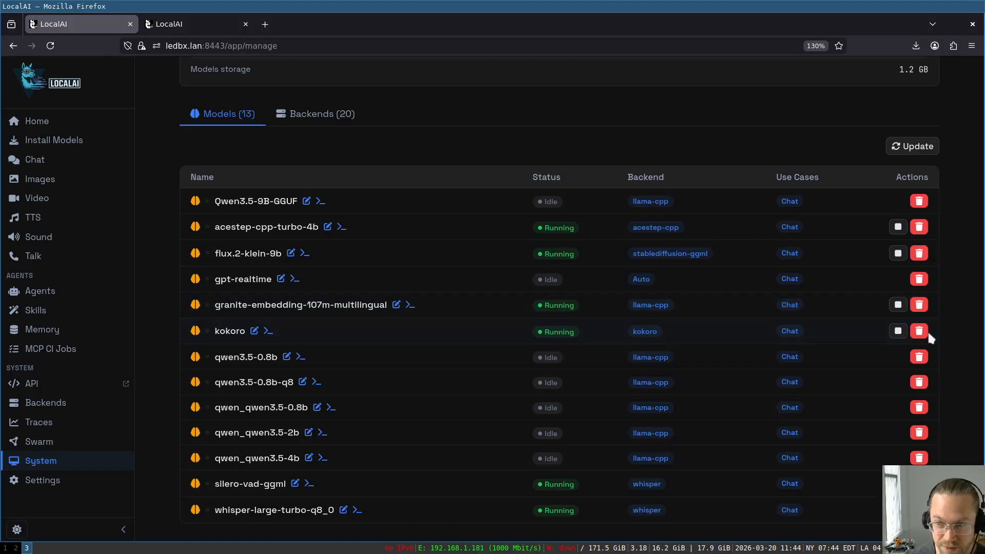
left_click(898, 331)
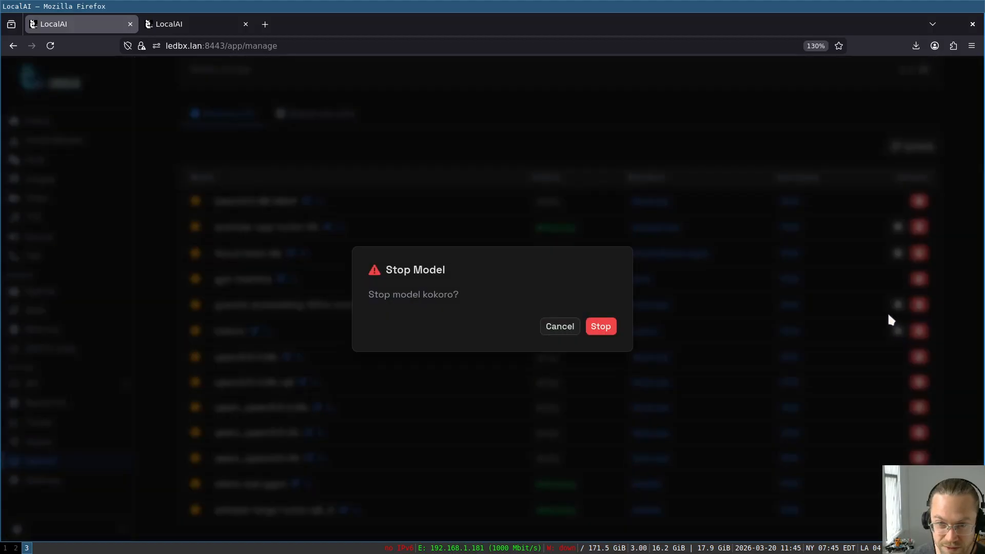
left_click(601, 327)
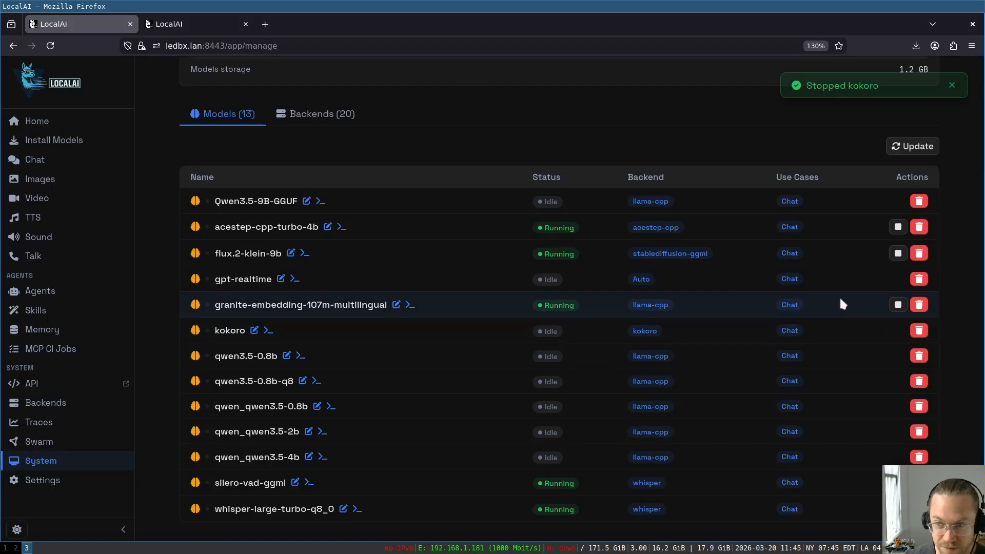
left_click(898, 305)
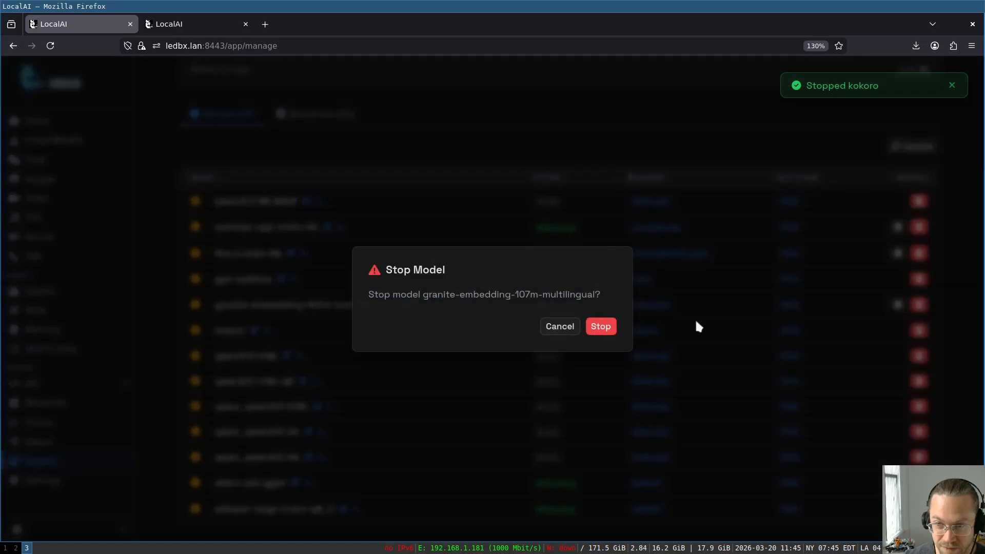
left_click(600, 325)
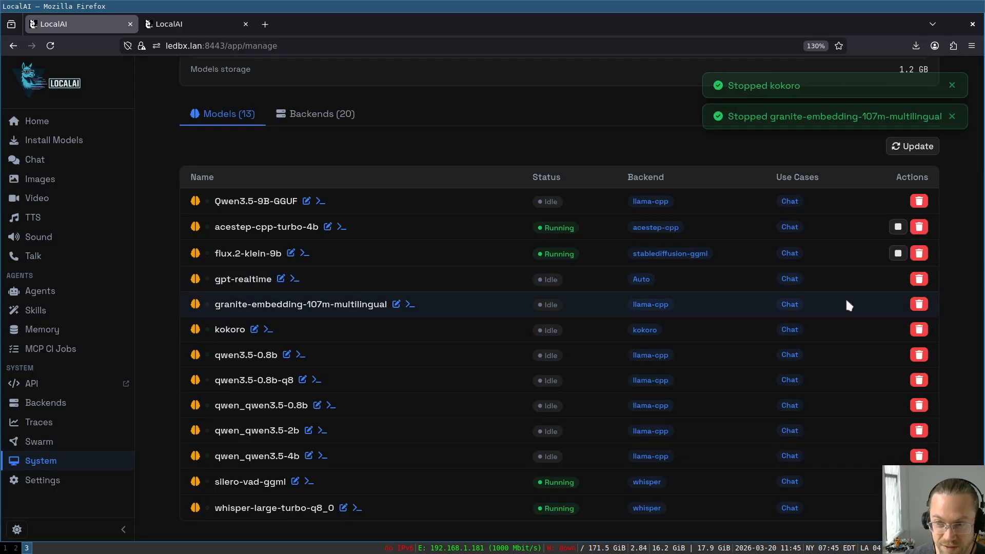
Try to stop the flux.2-klein-9b model, and stop the acestep-cpp-turbo-4b model.
left_click(898, 254)
left_click(615, 331)
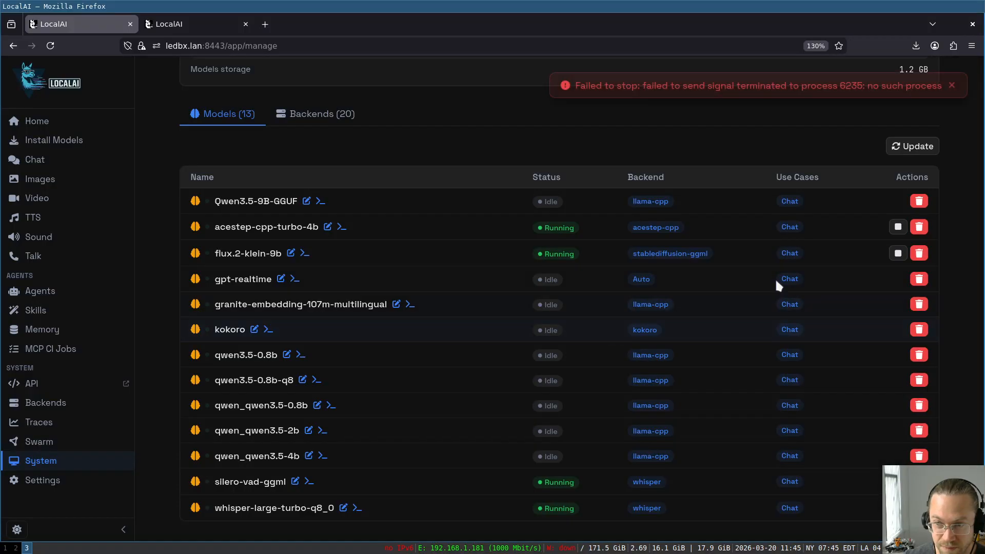
left_click(898, 227)
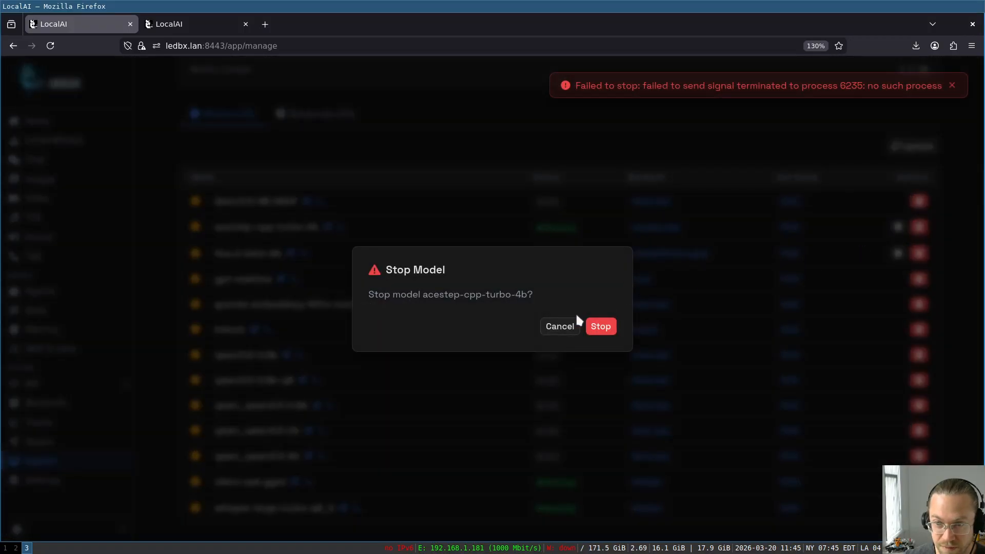
left_click(603, 326)
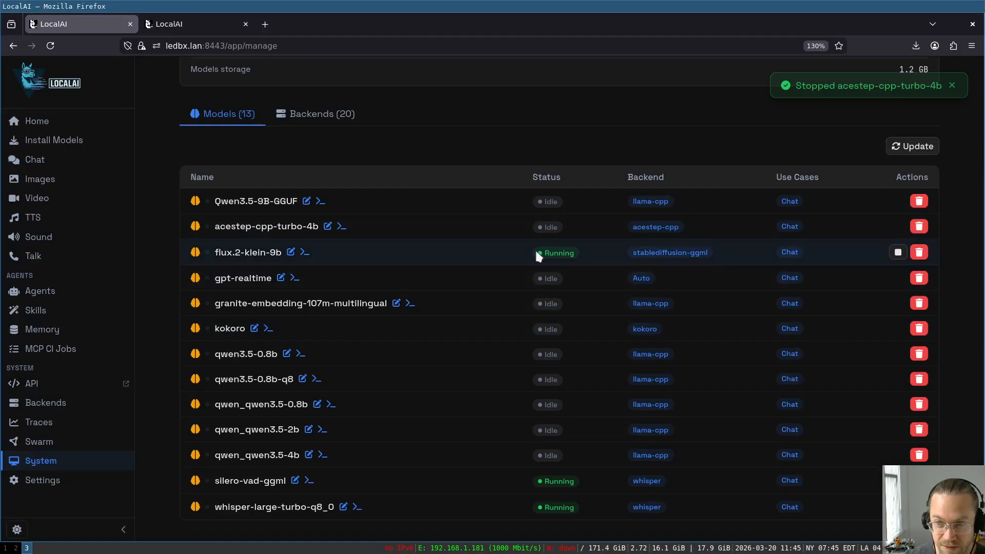
Stop the running silero-vad-ggml and whisper-large-turbo-q8_0 models.
scroll(535, 248, "down", 2)
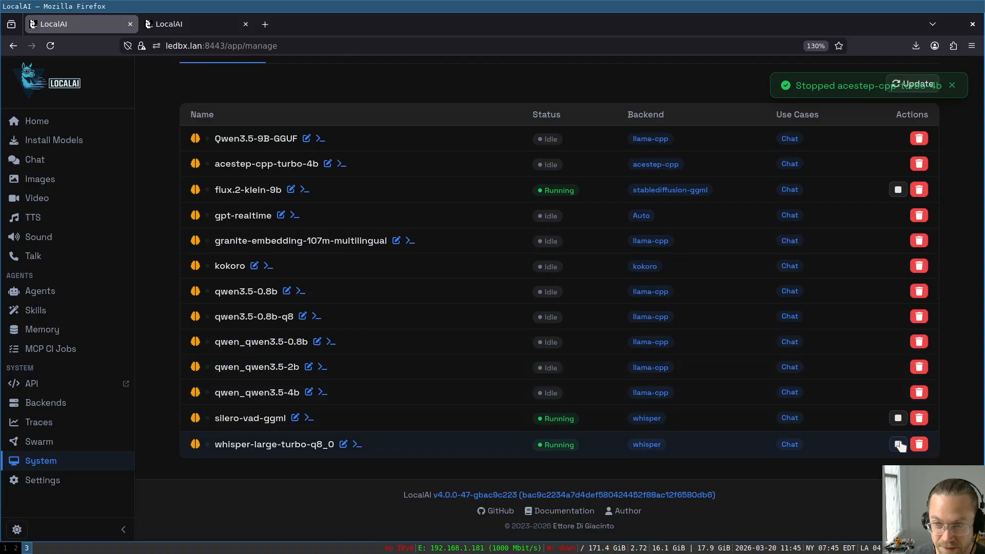
left_click(898, 418)
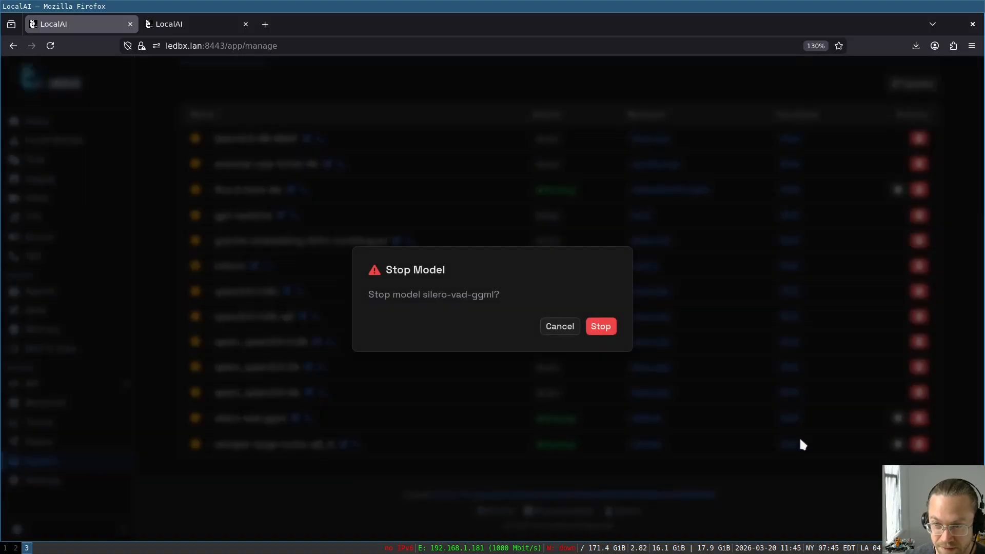
left_click(606, 331)
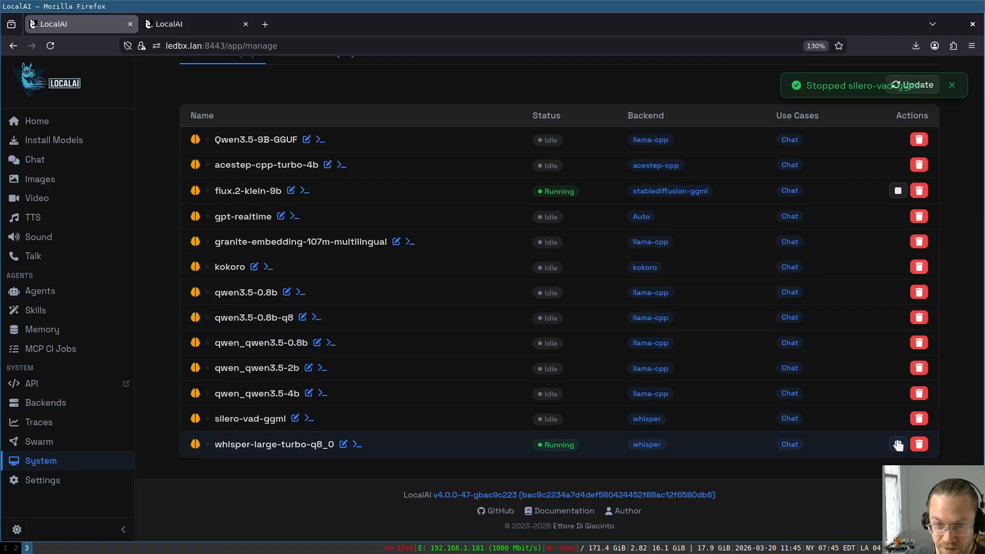
left_click(898, 443)
left_click(615, 327)
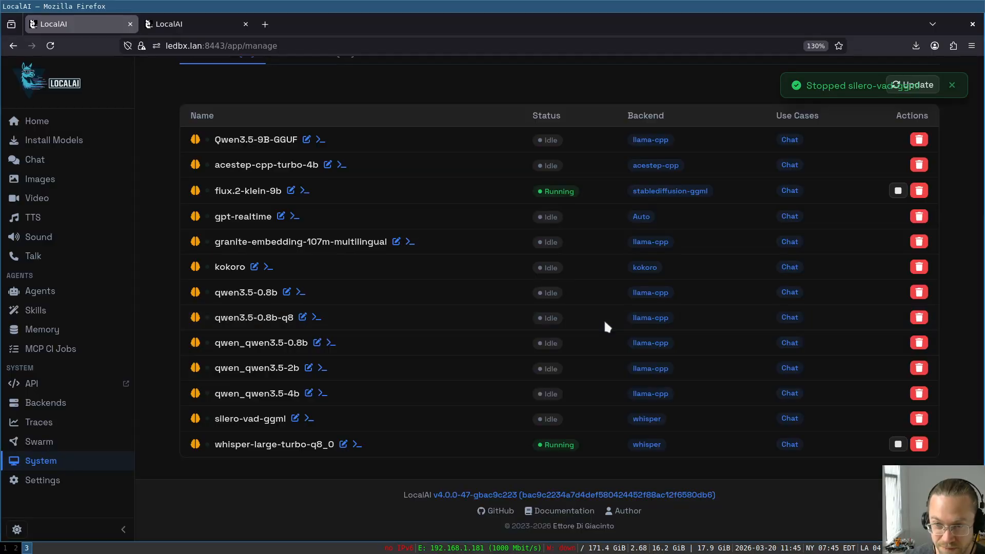
Try again to stop the flux.2-klein-9b model and check the GPU memory use.
scroll(704, 406, "up", 5)
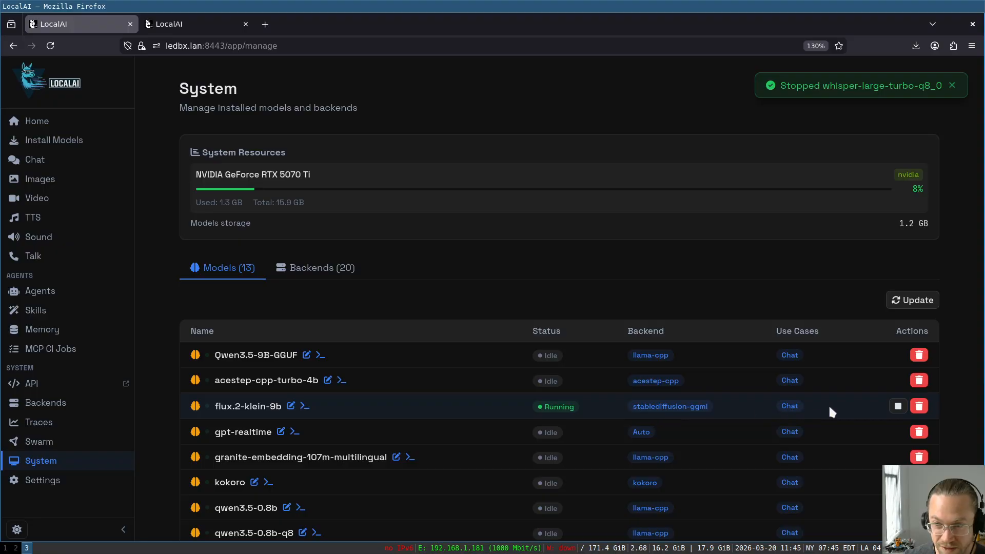
left_click(898, 407)
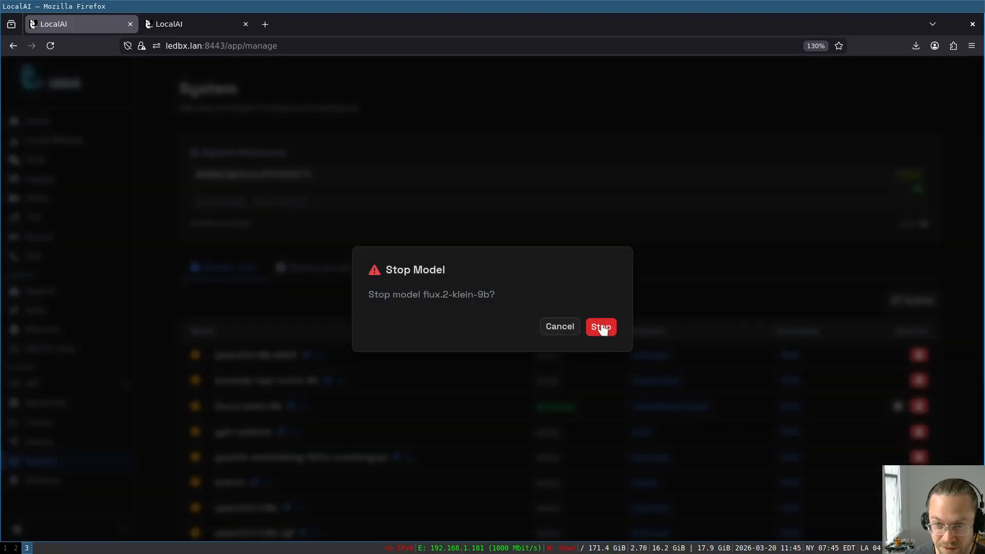
left_click(602, 329)
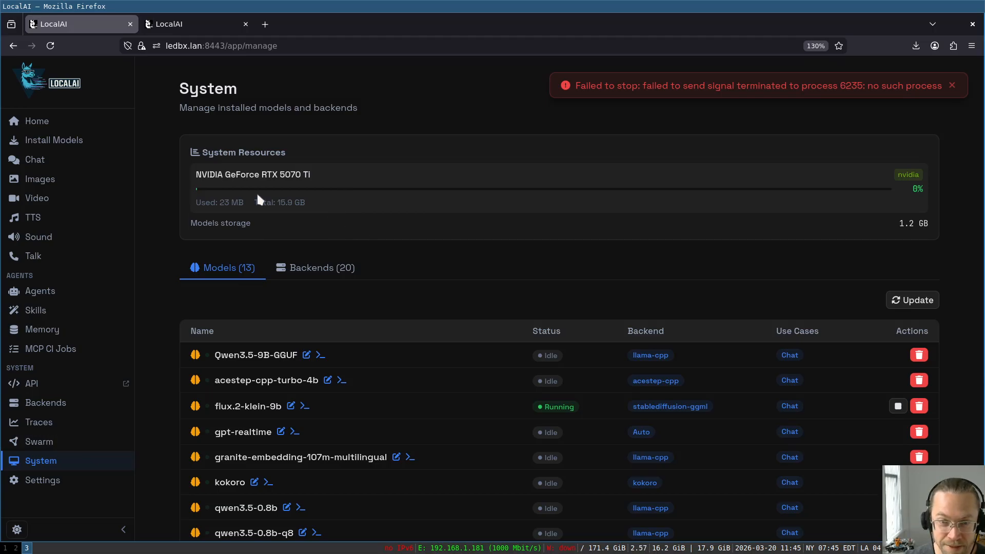
Return to the hello chat, send the message "retry" to Qwen3.5-9B-GGUF, and look through its reply.
left_click(61, 160)
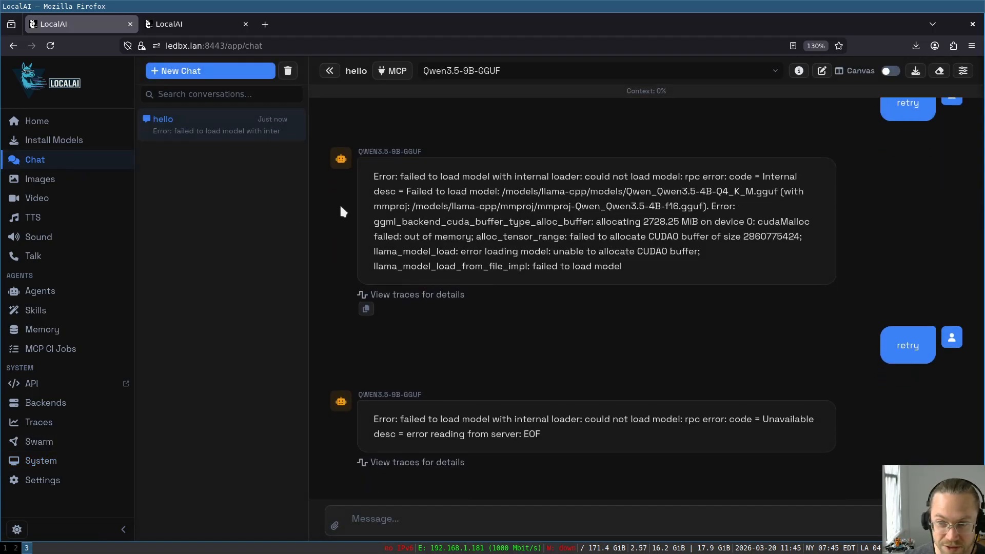
left_click(453, 521)
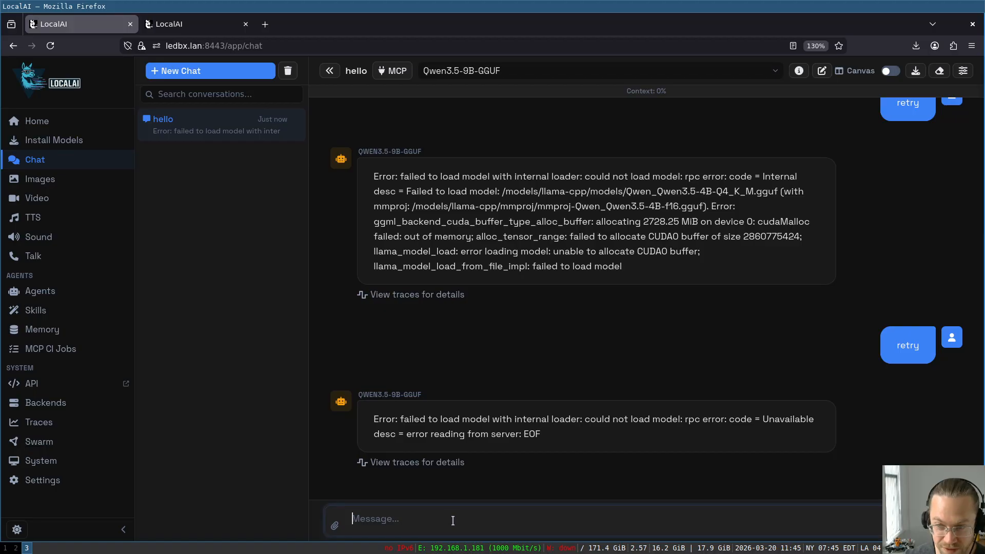
type("retry")
key("Return")
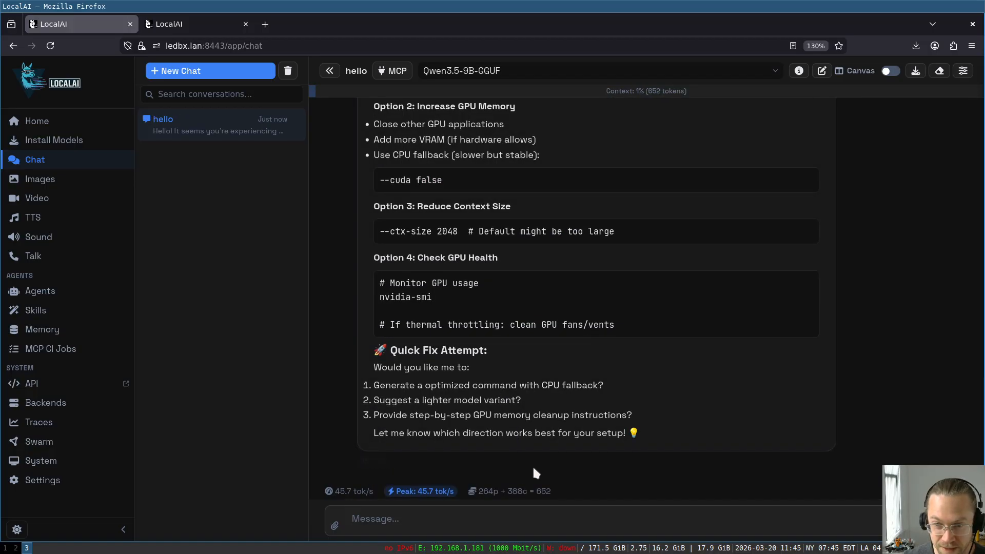
scroll(513, 452, "up", 10)
scroll(504, 431, "down", 10)
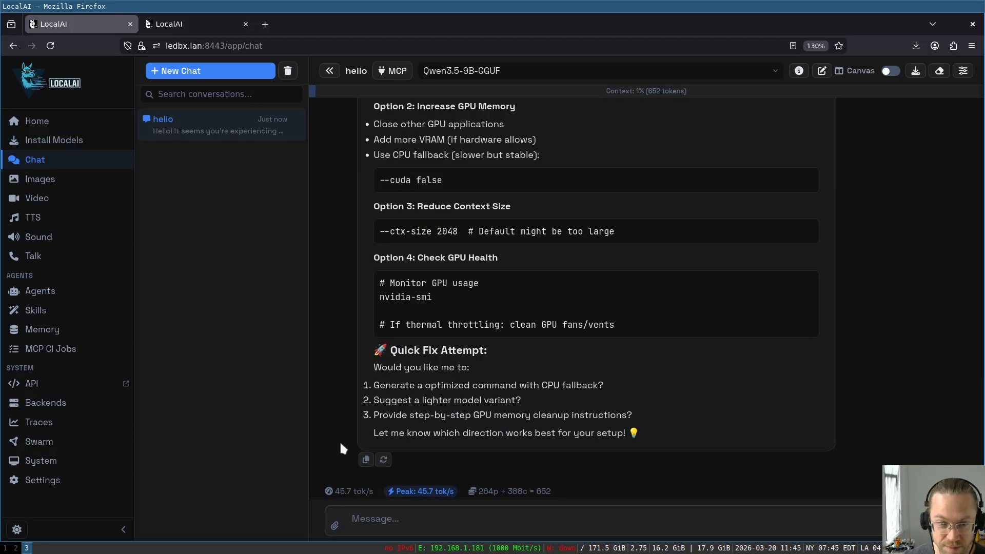
Check GPU memory use on the System page, and submit the image prompt "cartoon robot waving hello" to flux.2-klein-9b.
left_click(61, 469)
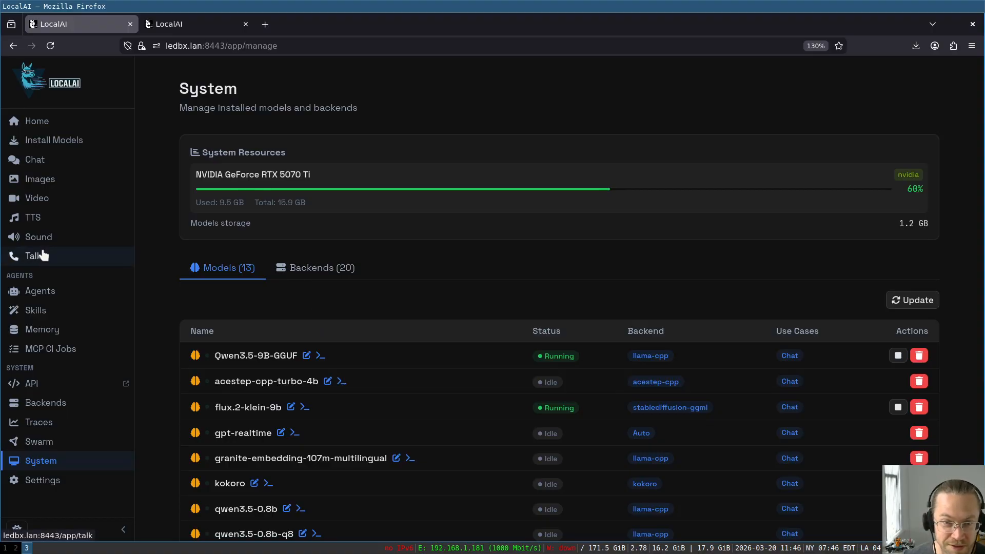
left_click(62, 182)
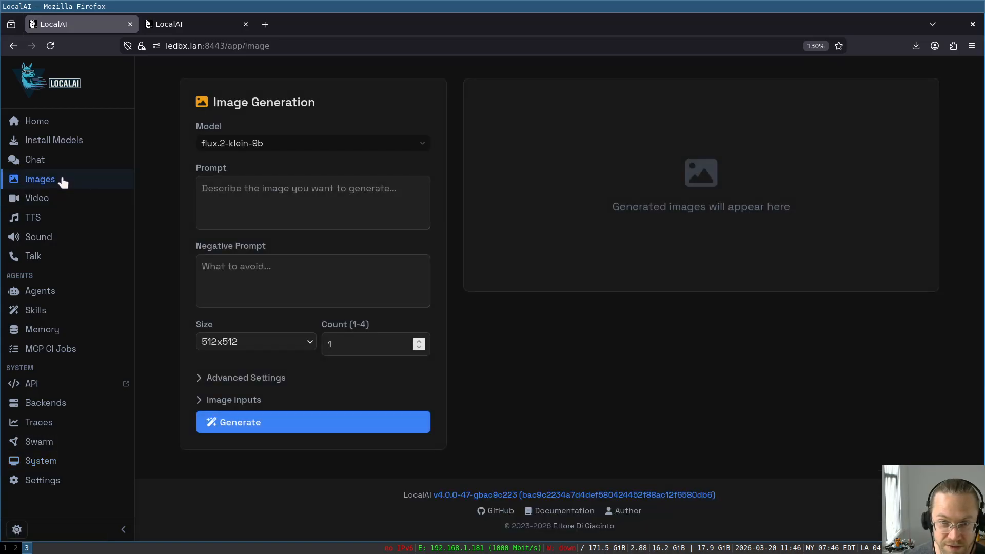
left_click(310, 205)
type("cart")
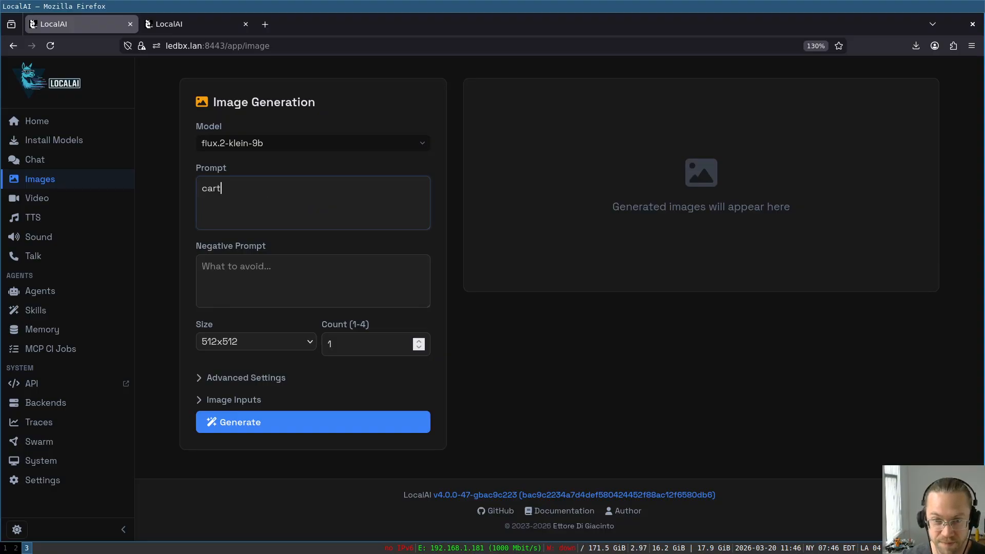
type("oon robot waving hello")
key("Return")
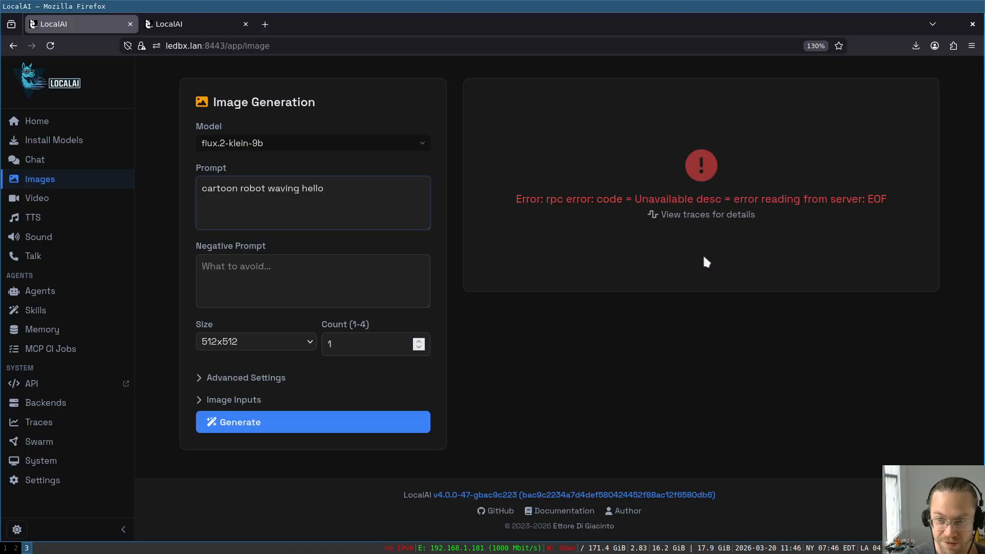
Open the traces for the image generation error, expand the newest flux.2-klein-9b entry, and examine its backend logs.
left_click(677, 215)
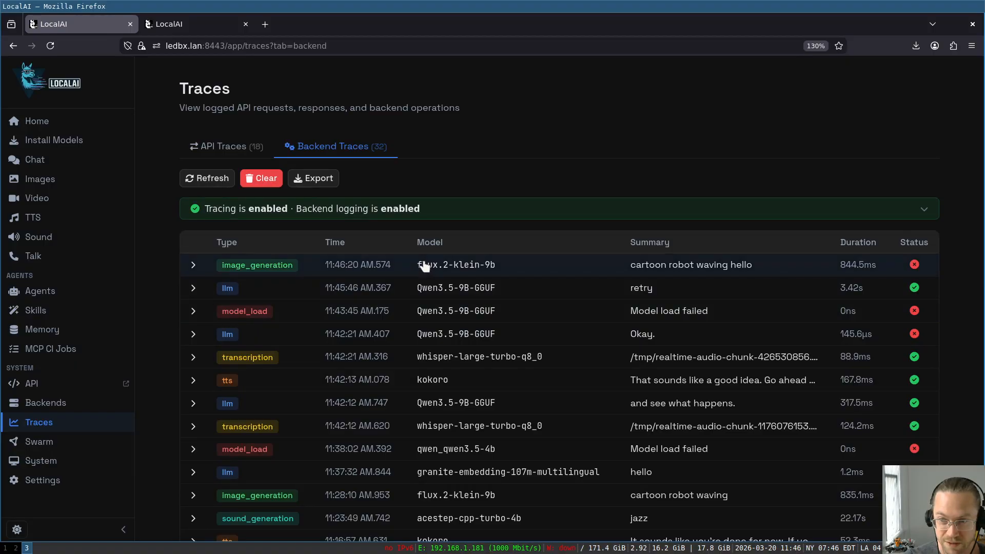
left_click(423, 264)
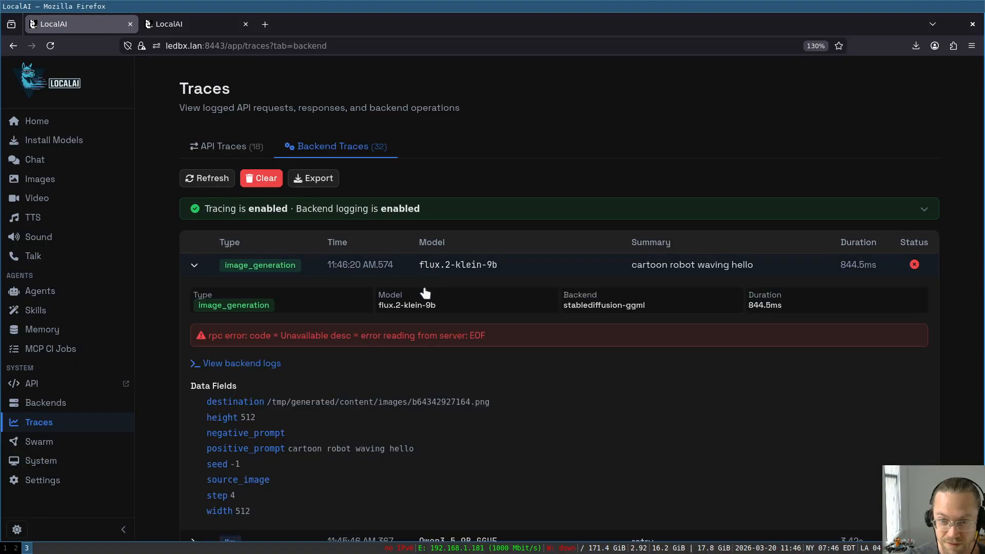
left_click(275, 364)
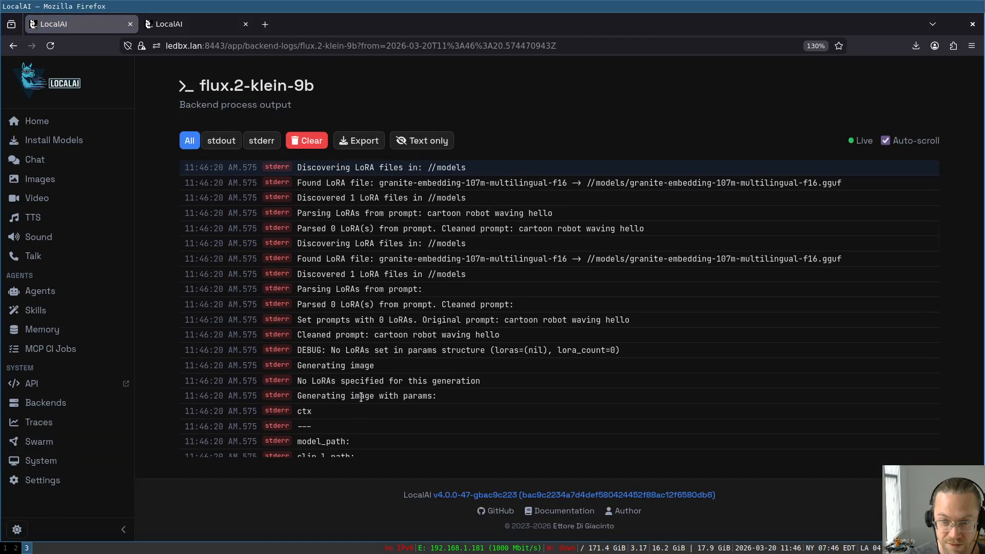
scroll(421, 343, "up", 3)
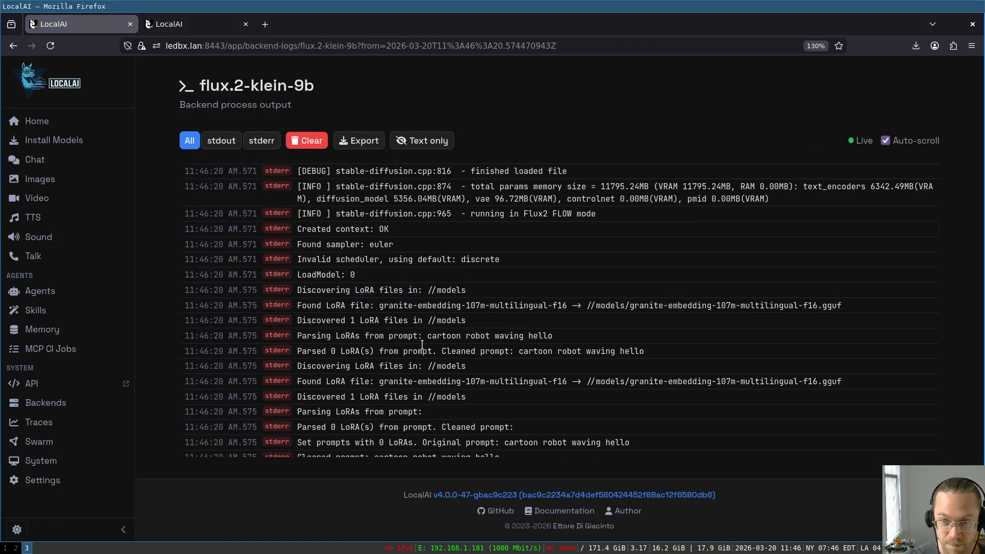
Examine the model loading, generation parameter and CUDA buffer allocation lines in the flux.2-klein-9b backend log.
scroll(421, 345, "up", 3)
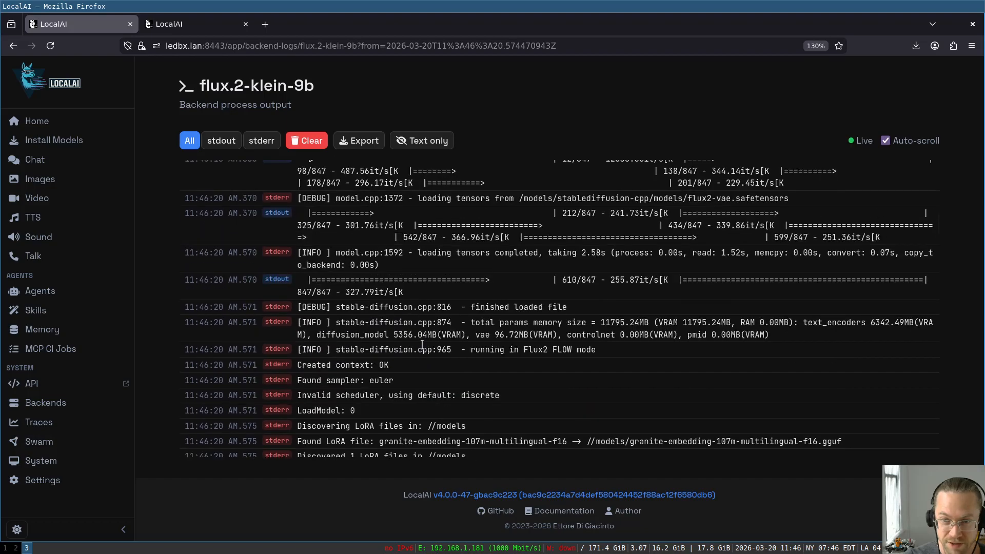
scroll(422, 345, "down", 12)
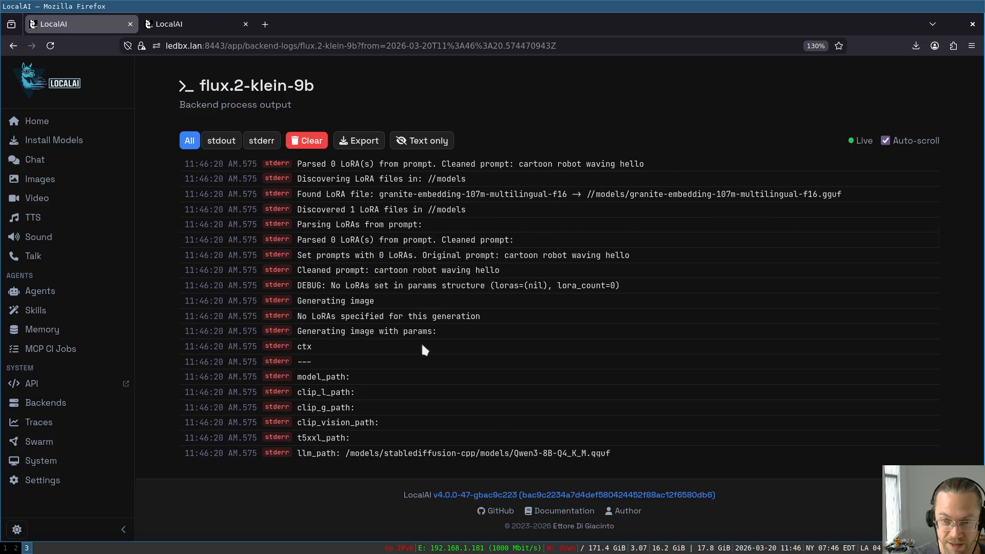
scroll(422, 345, "down", 13)
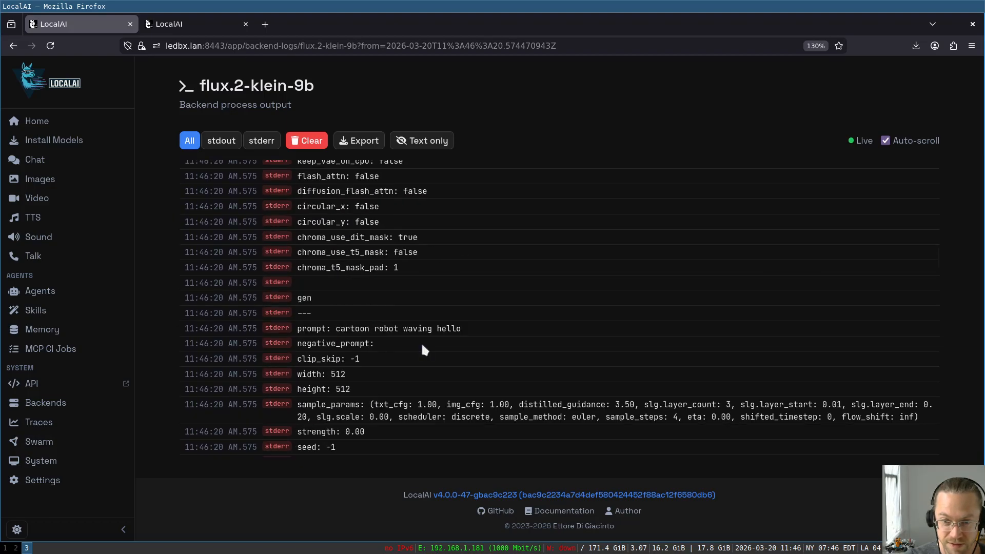
scroll(422, 345, "down", 13)
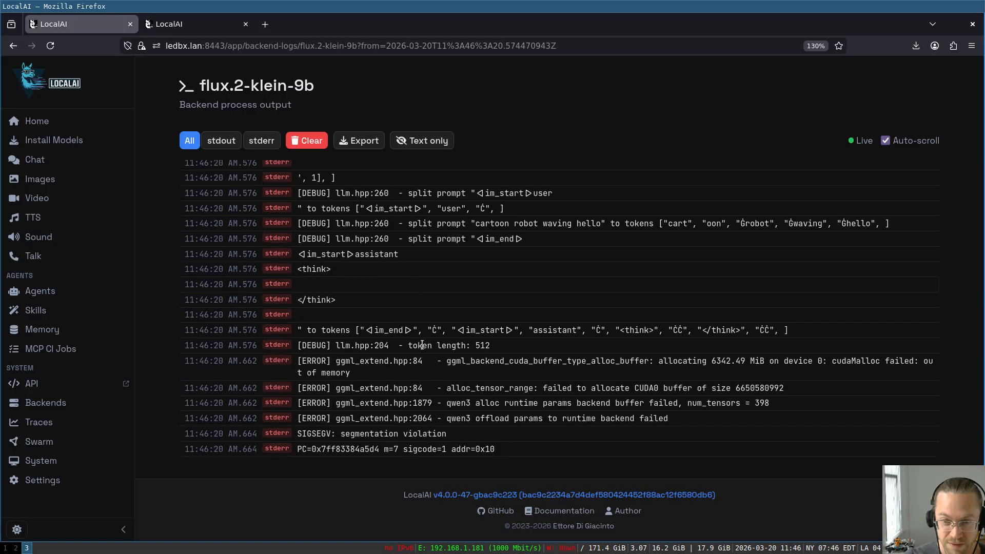
scroll(422, 344, "up", 4)
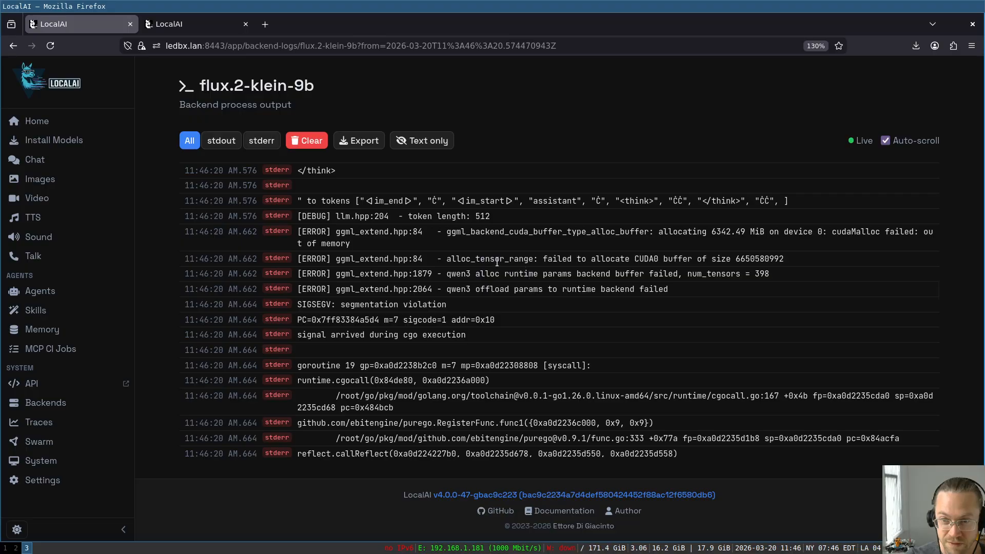
left_click_drag(447, 259, 756, 259)
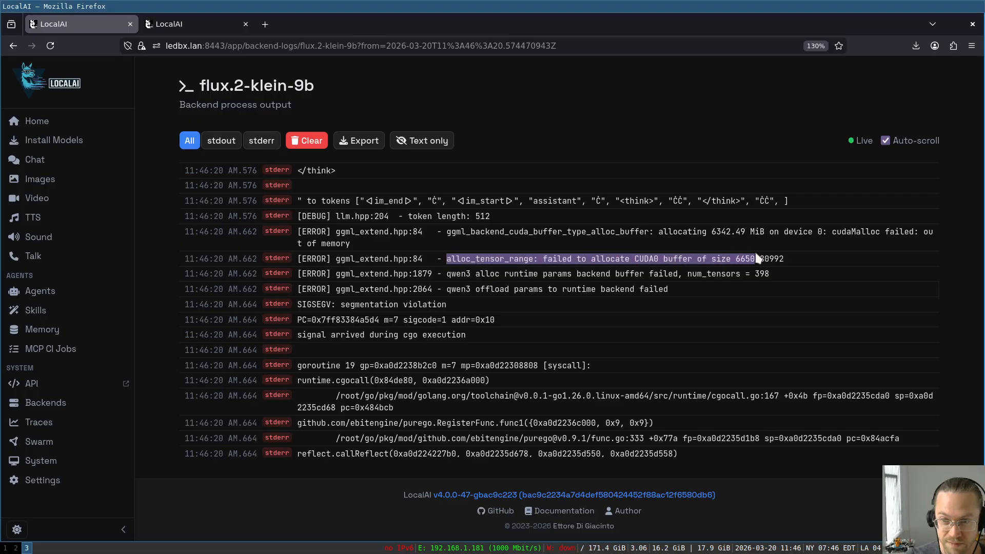
left_click(596, 284)
Examine the goroutine stack trace that follows the allocation errors in the flux.2-klein-9b backend log.
scroll(396, 354, "down", 10)
scroll(395, 359, "down", 10)
scroll(394, 369, "up", 10)
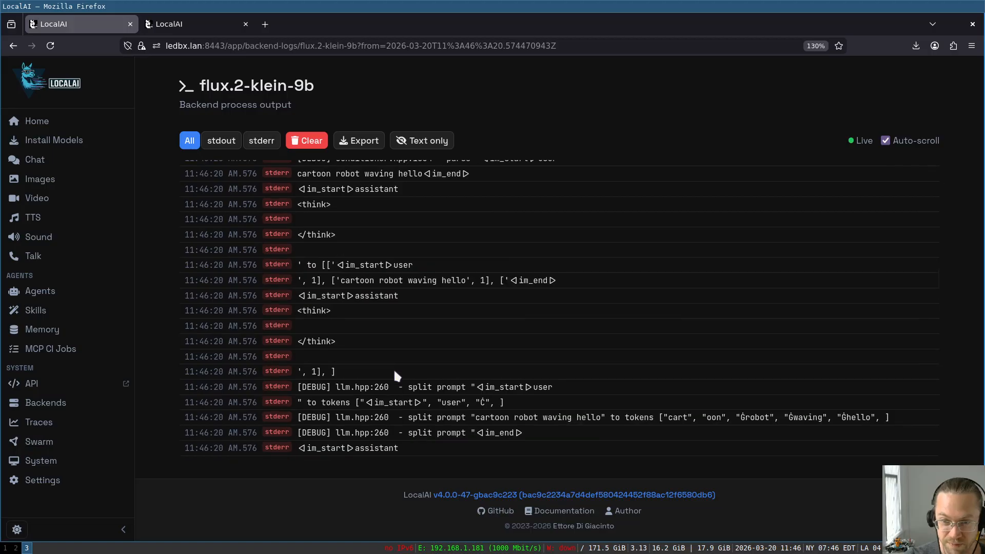
scroll(395, 371, "down", 5)
scroll(395, 377, "down", 4)
scroll(411, 349, "up", 4)
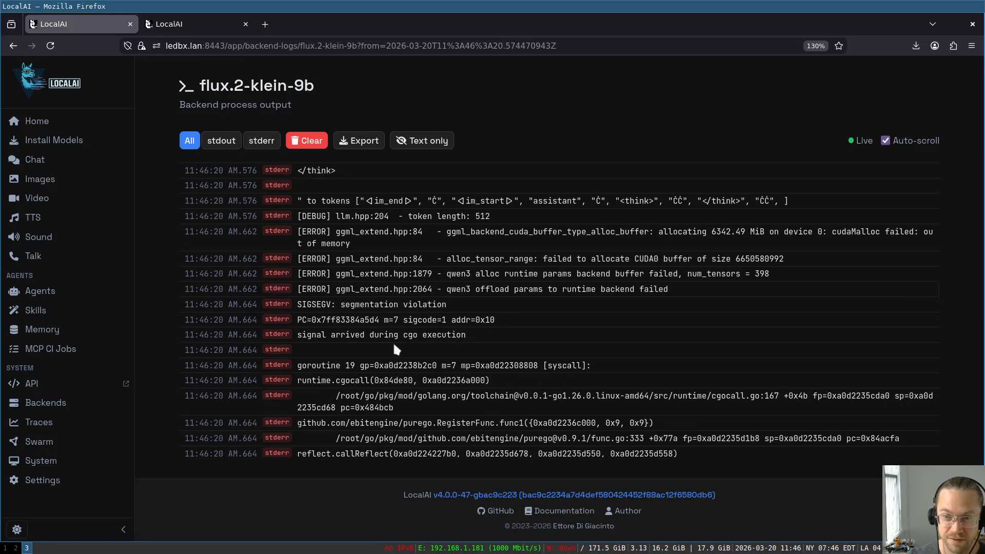
scroll(404, 314, "down", 5)
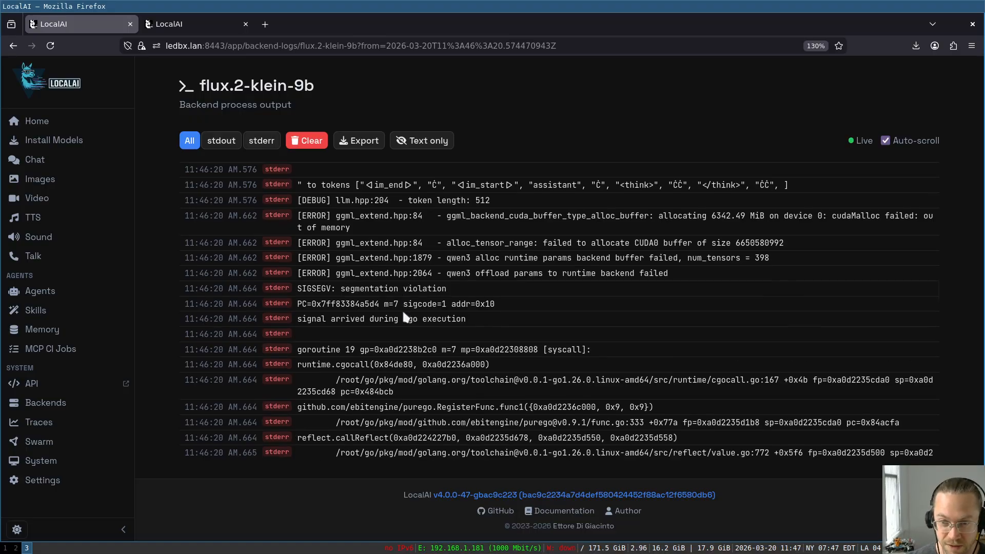
scroll(403, 312, "down", 10)
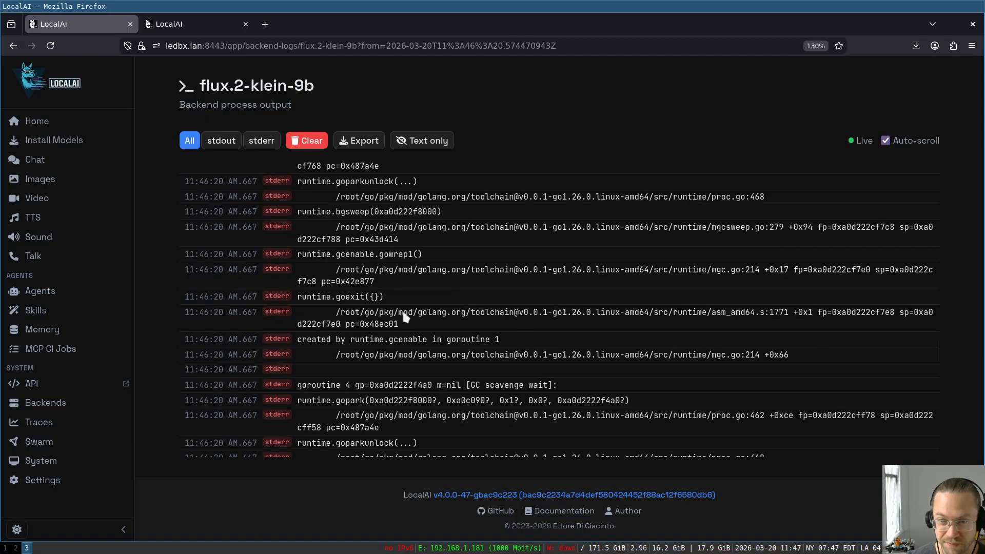
scroll(403, 311, "up", 10)
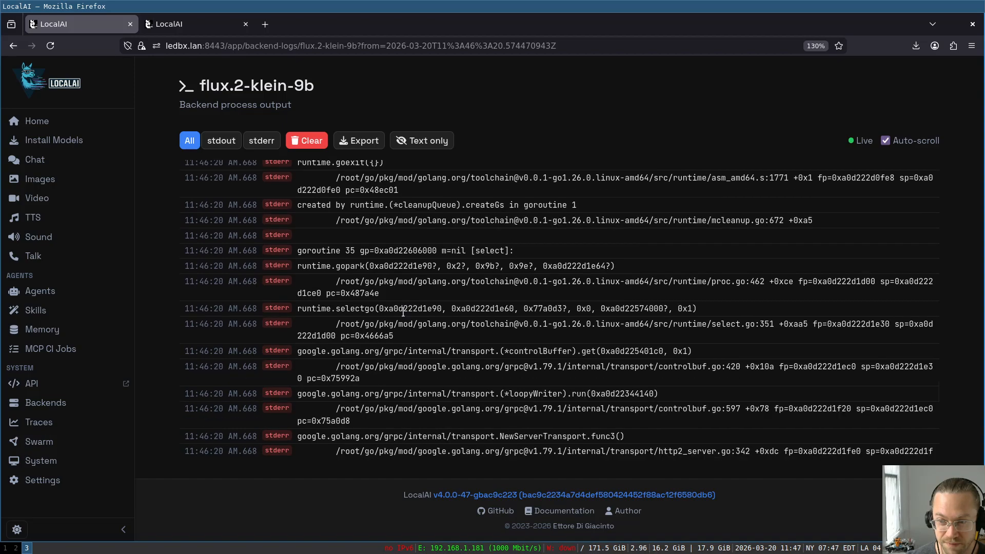
scroll(403, 314, "up", 10)
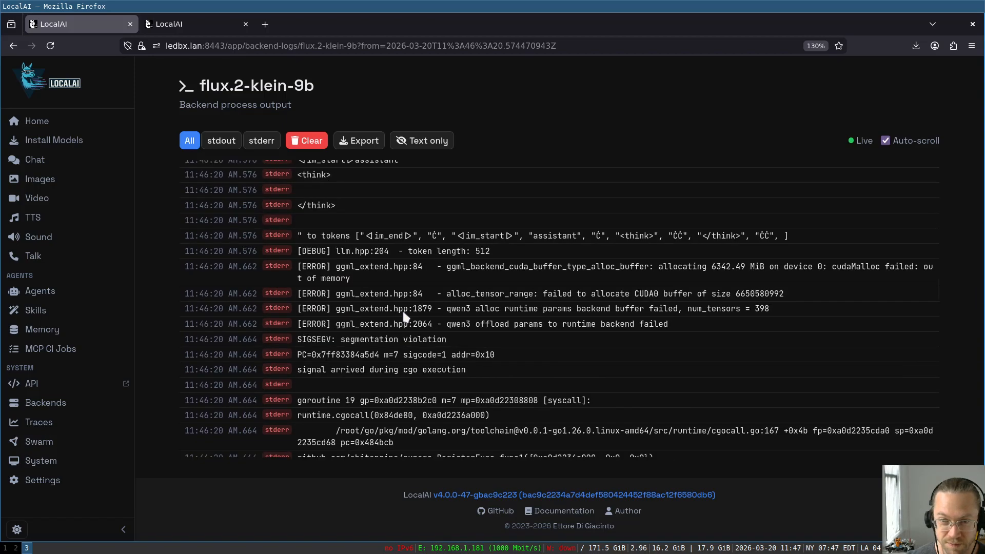
scroll(374, 362, "down", 10)
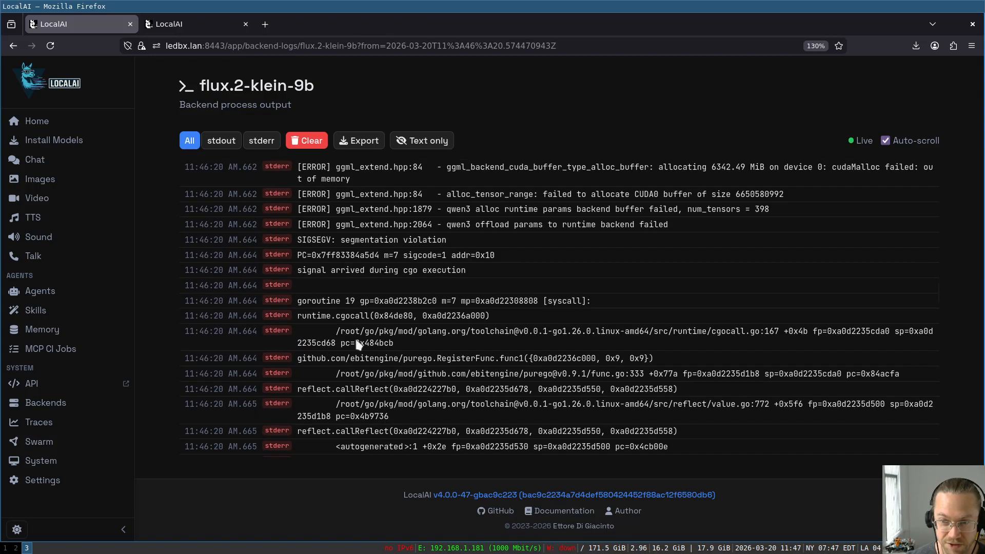
scroll(373, 286, "down", 6)
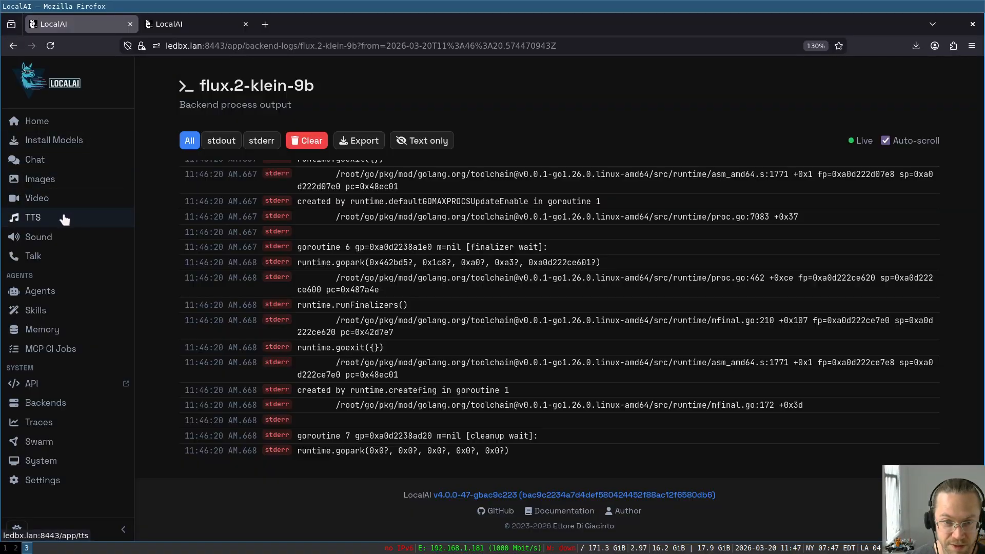
Generate a sound with acestep-cpp-turbo-4b from the description "soft jazz with a dubstep twist" and skip ahead in its playback.
left_click(56, 236)
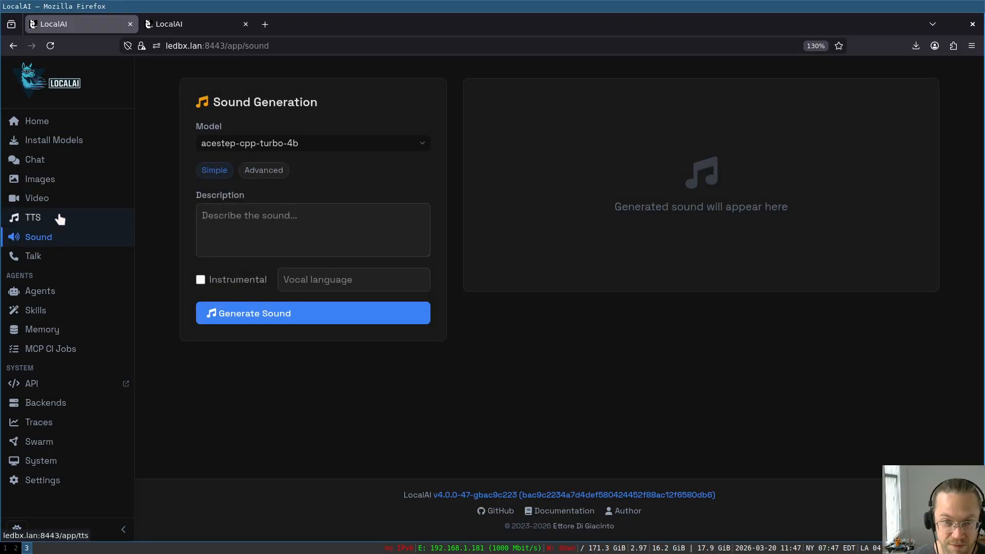
left_click(59, 219)
left_click(59, 236)
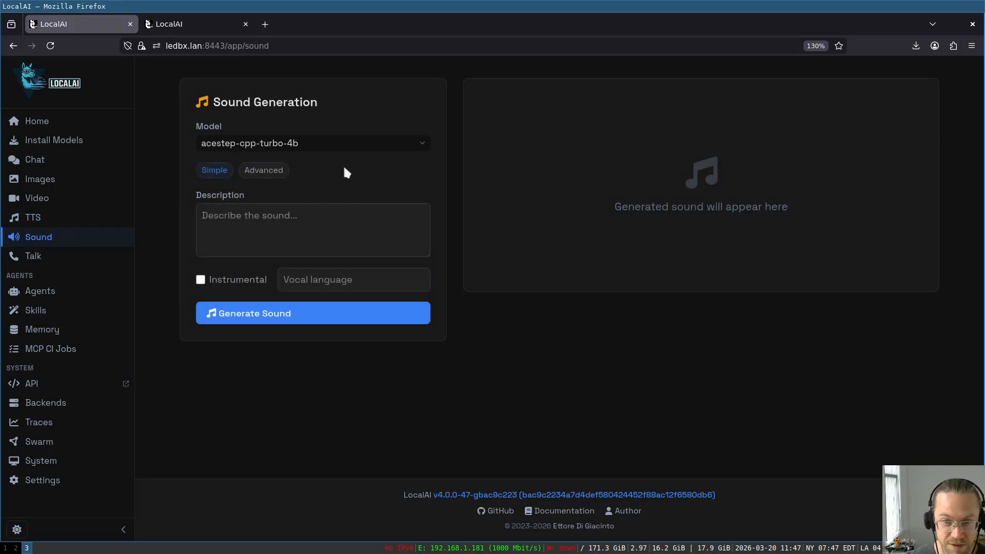
type("sof")
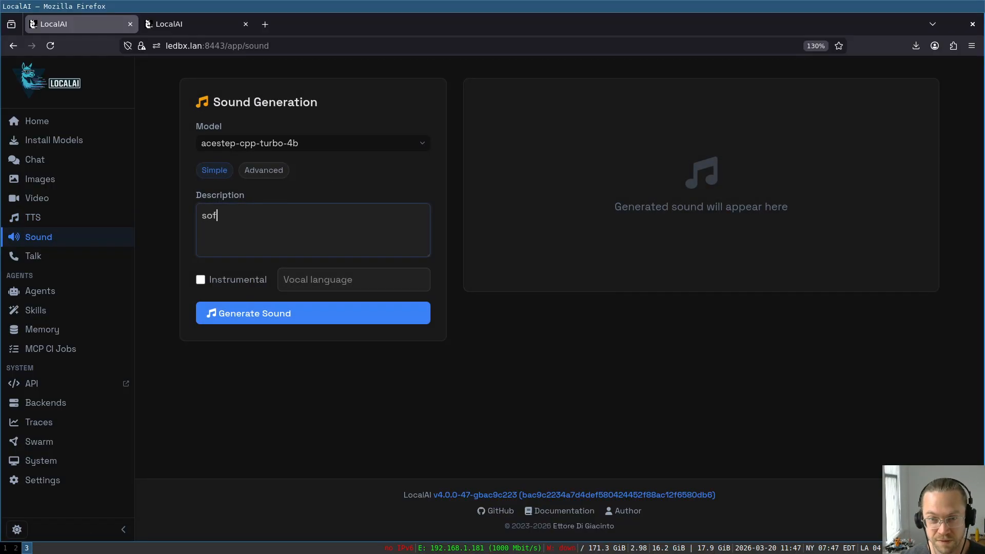
type("t jazz with a dub")
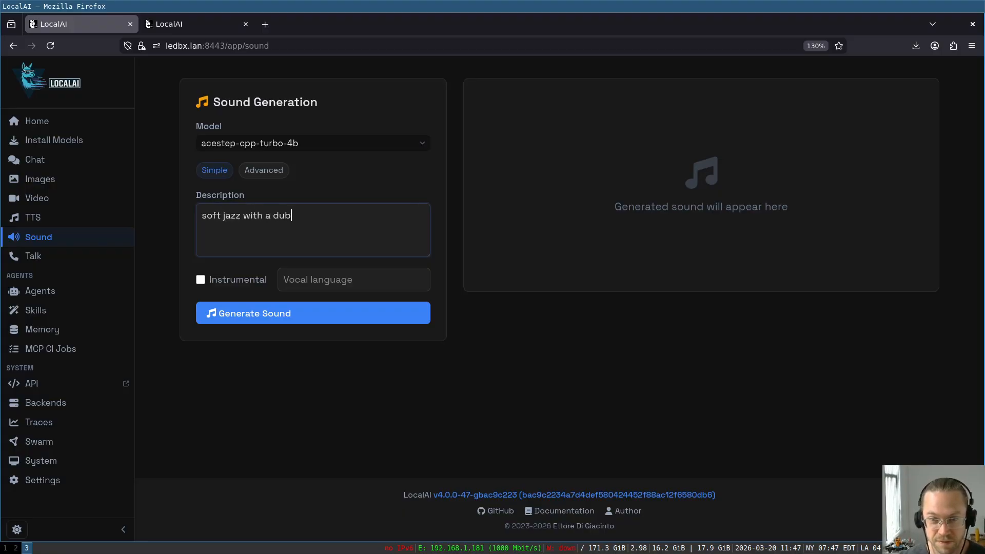
type("step twist")
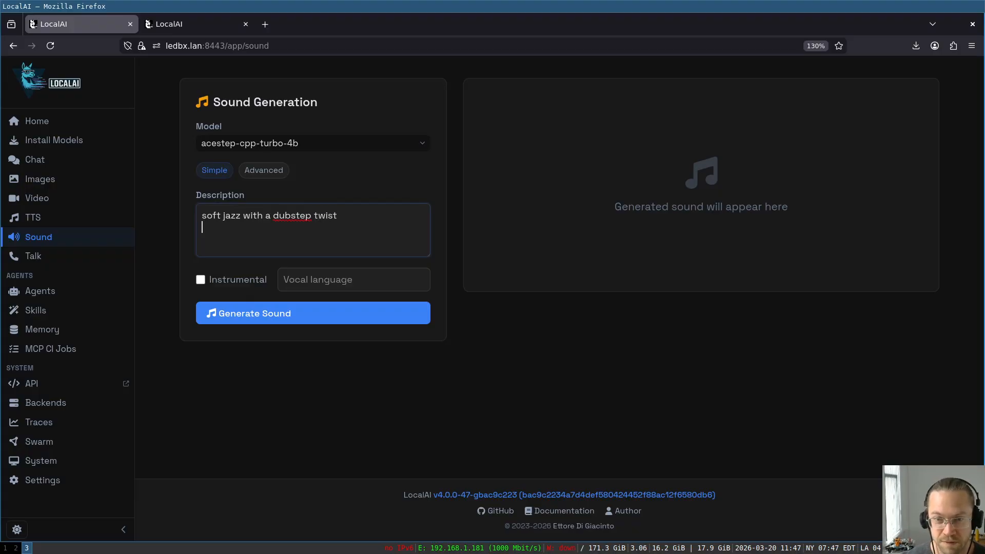
left_click(325, 314)
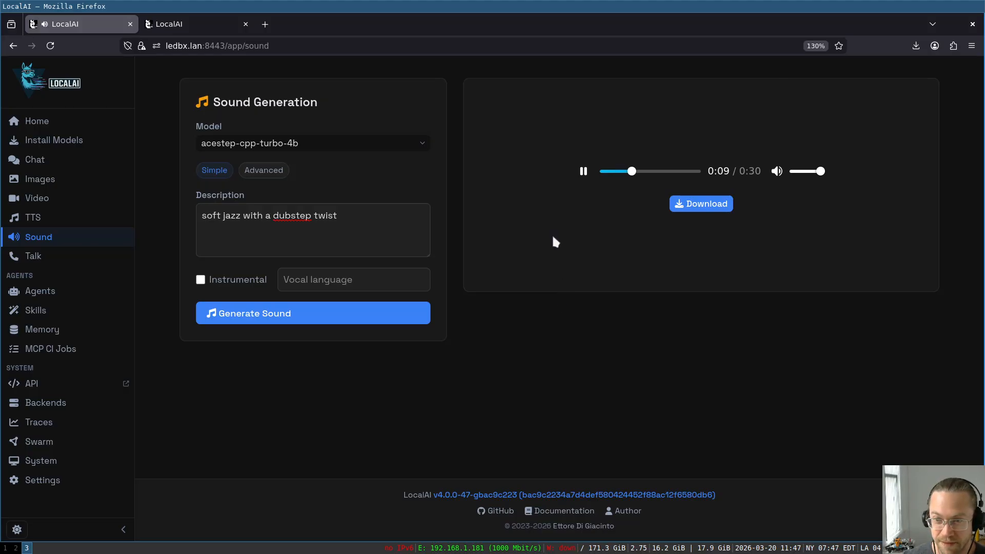
left_click(672, 171)
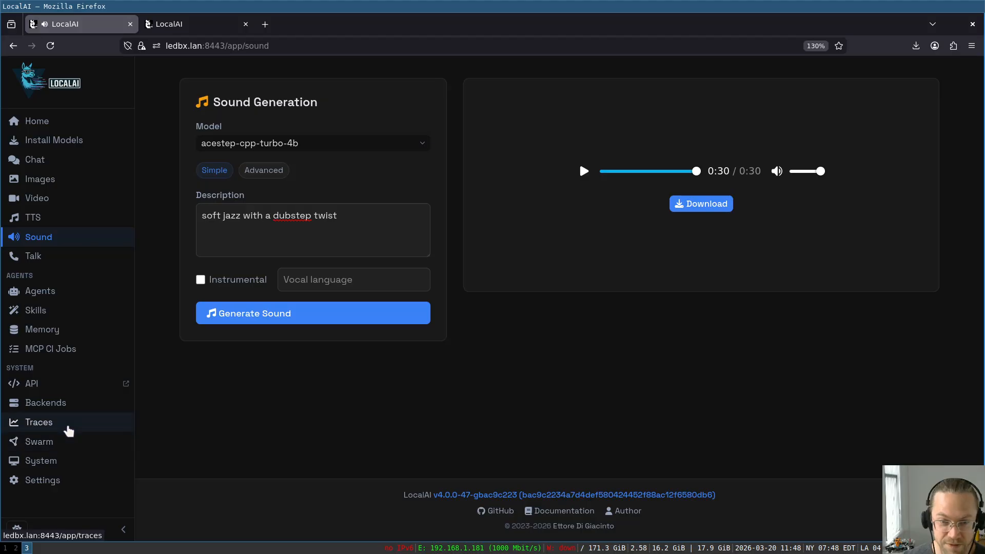
Open the backend traces, expand the newest acestep-cpp-turbo-4b sound generation entry, and look through its details.
left_click(41, 424)
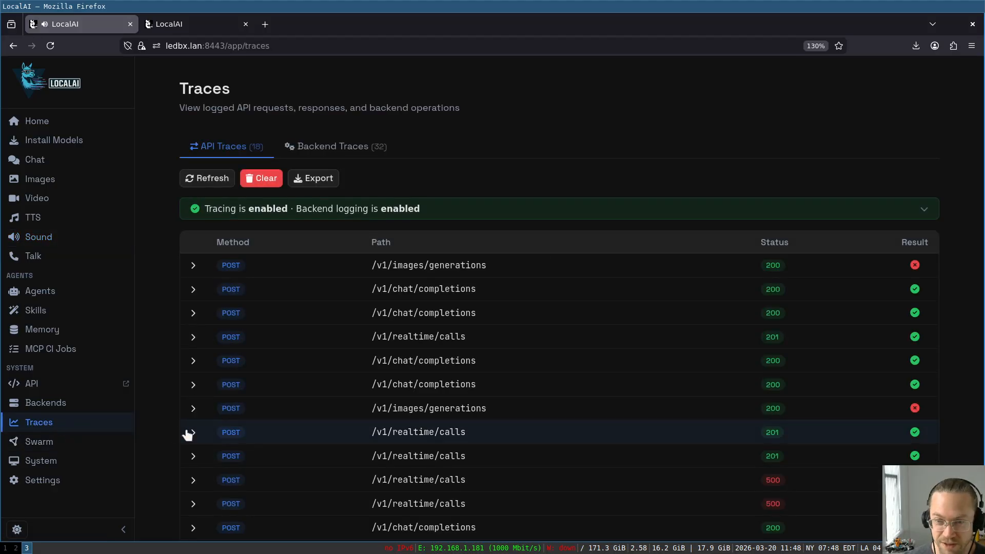
left_click(353, 146)
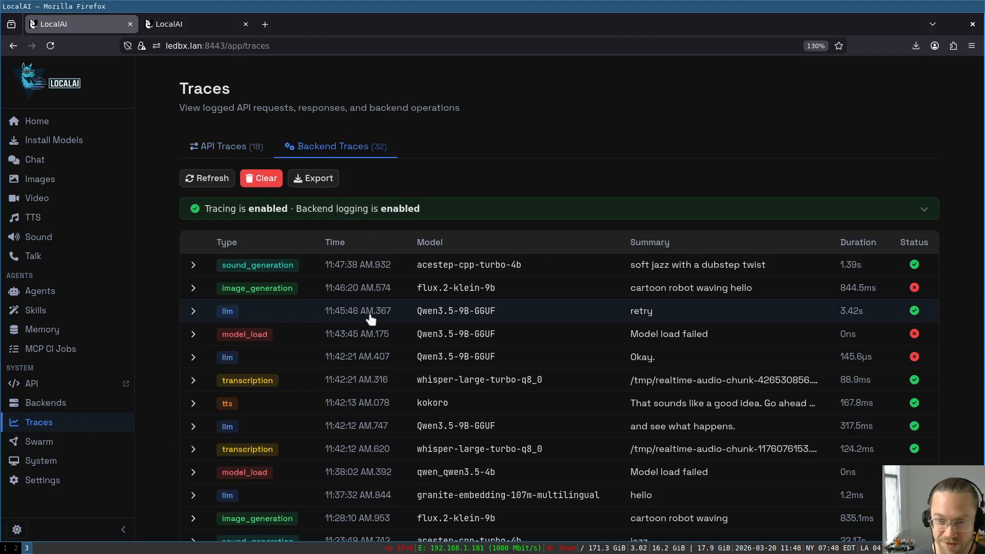
left_click(462, 271)
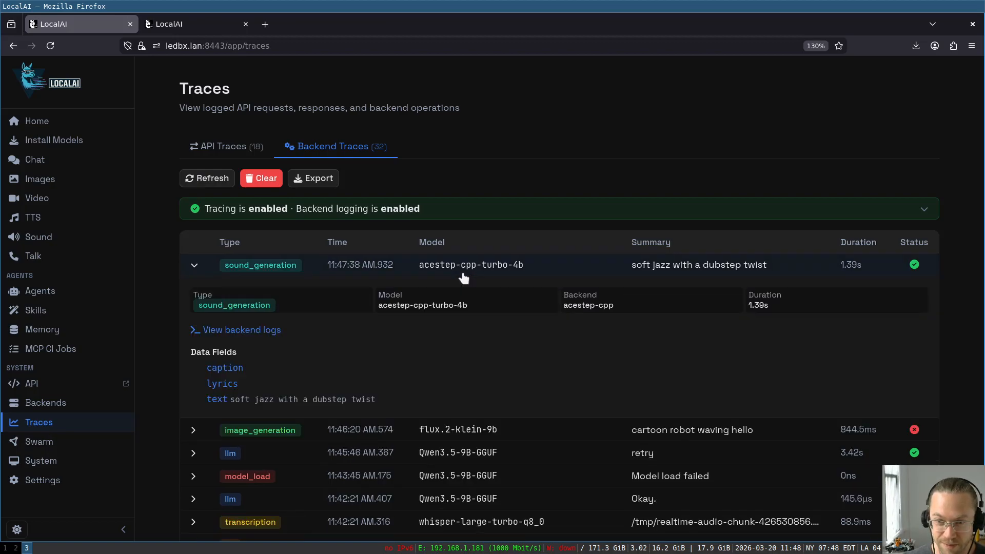
scroll(438, 356, "down", 3)
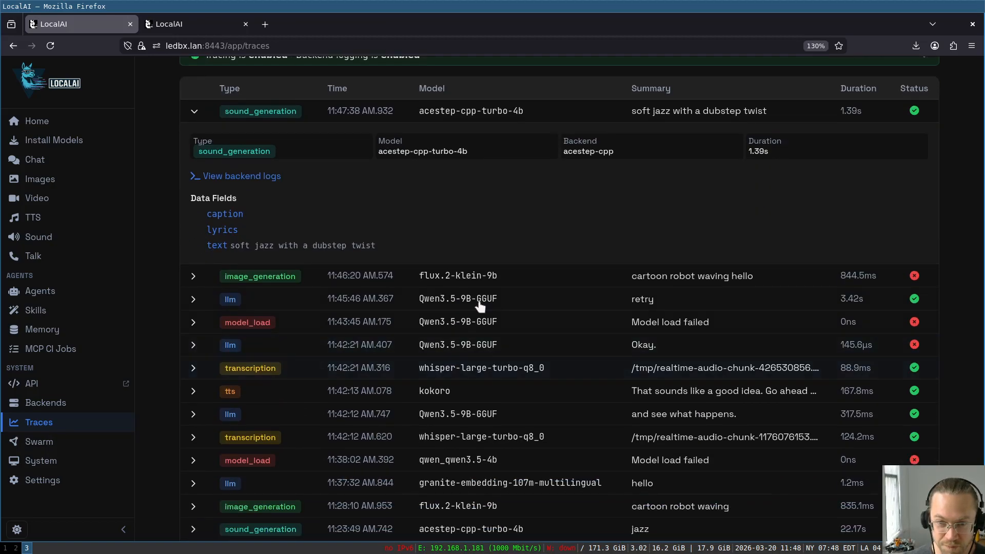